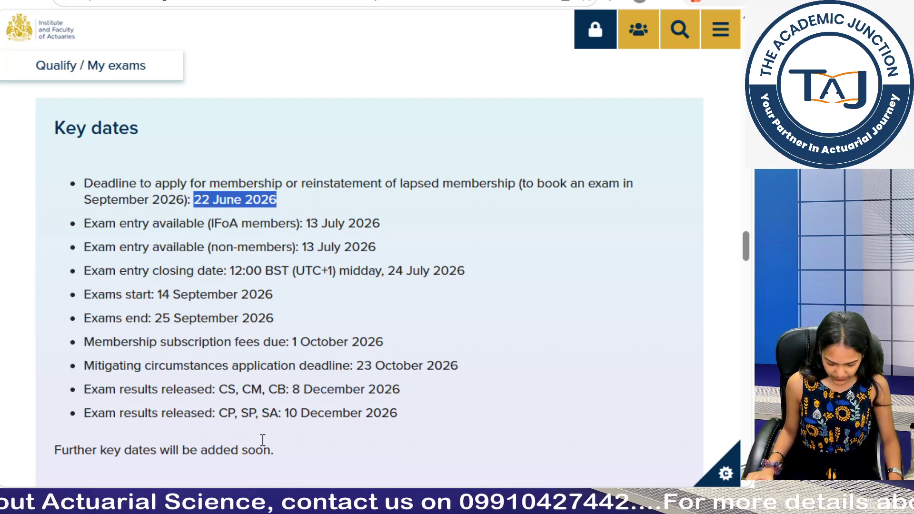
Step: Search the web for IFoA student membership and open the official actuaries.org.uk Student Membership result
left_click(74, 1)
left_click(365, 42)
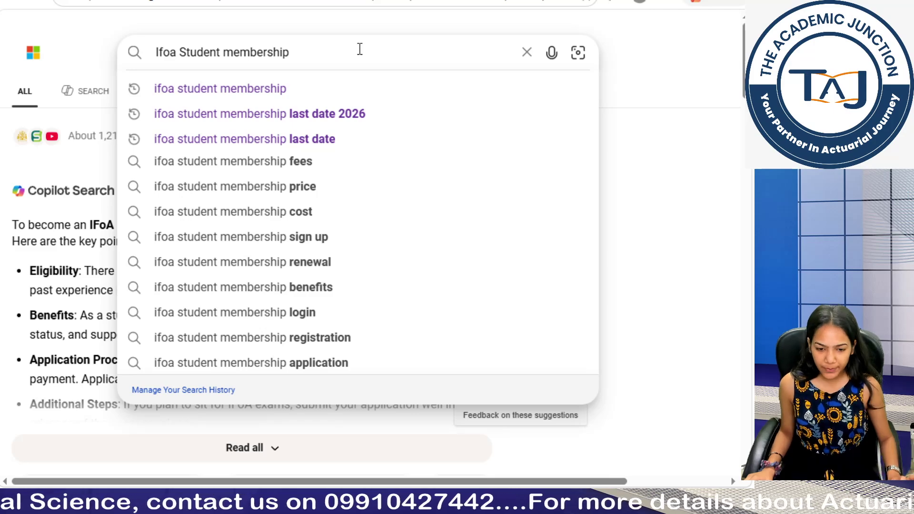
key("Escape")
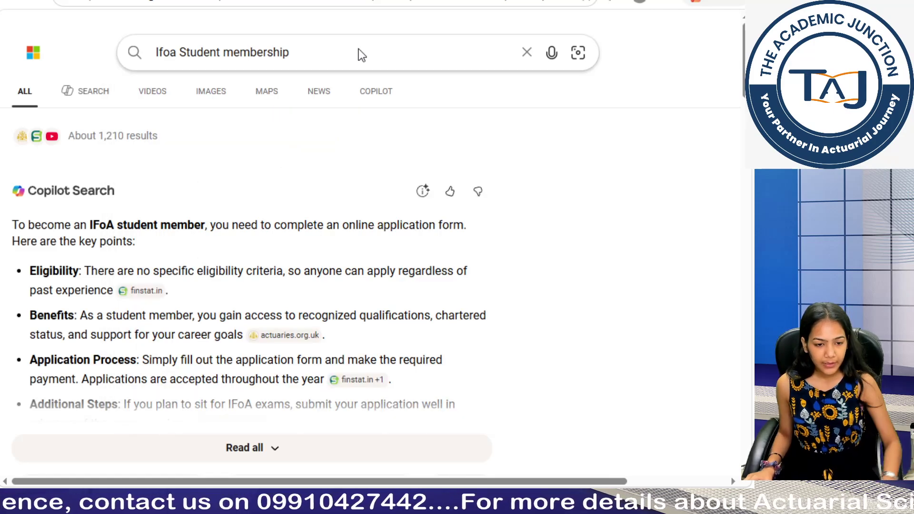
scroll(261, 294, "down", 5)
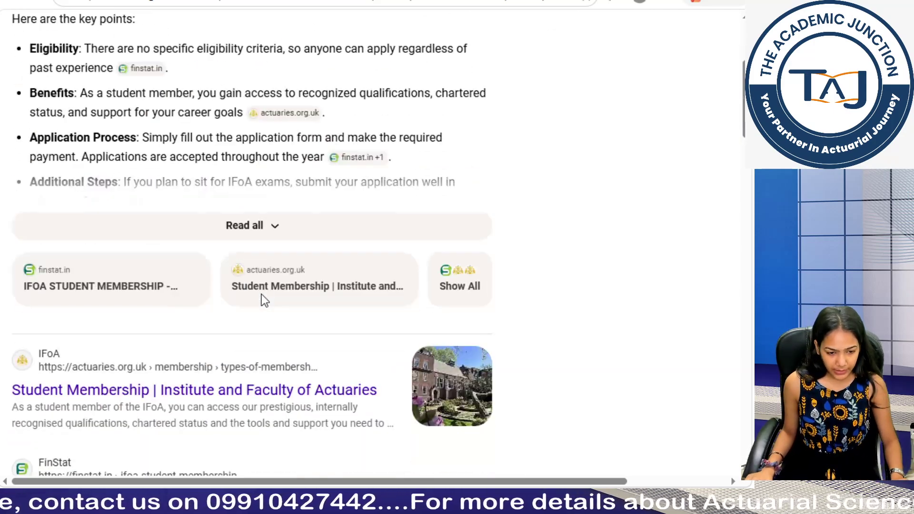
left_click(253, 399)
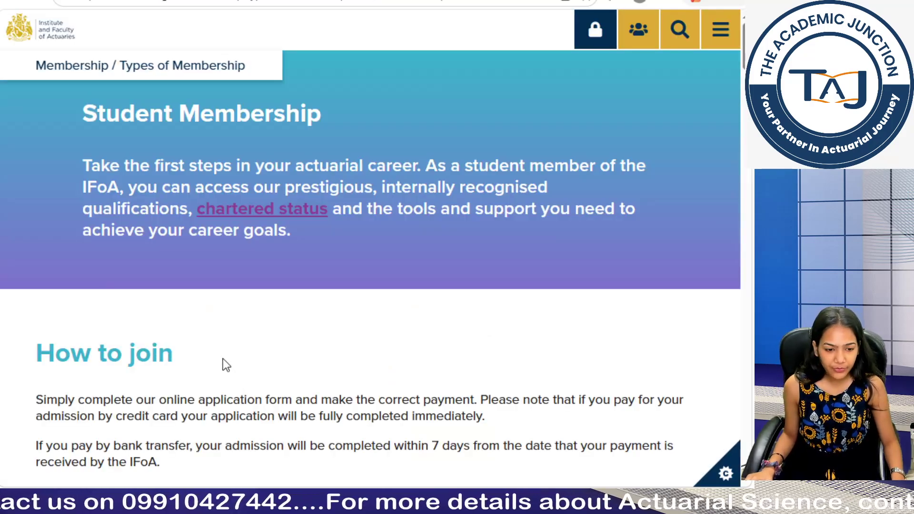
Step: Scroll the Student Membership page and open the 'Read guide and complete form' guide
scroll(223, 358, "down", 7)
scroll(220, 332, "down", 5)
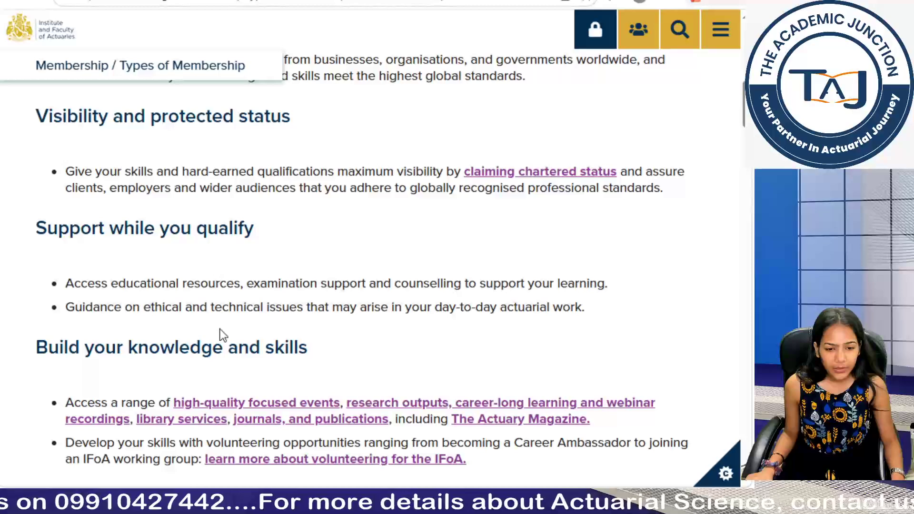
scroll(220, 329, "down", 15)
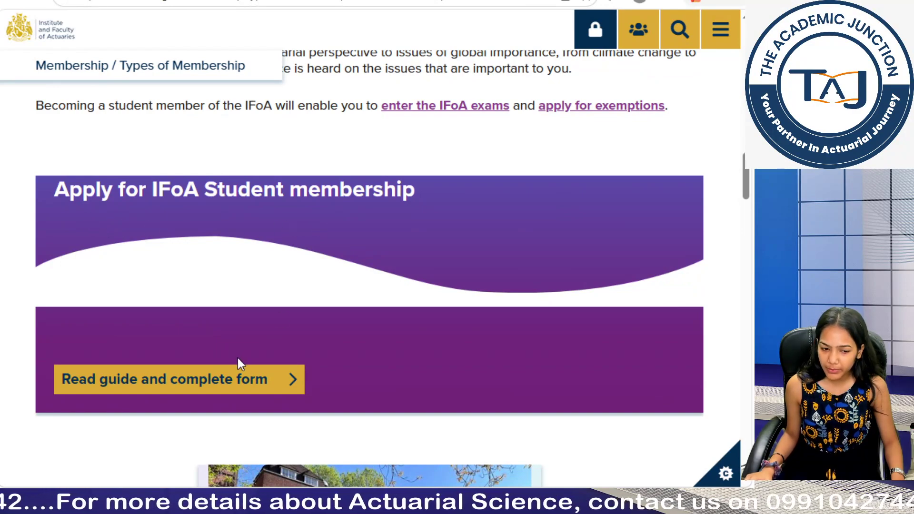
left_click(238, 388)
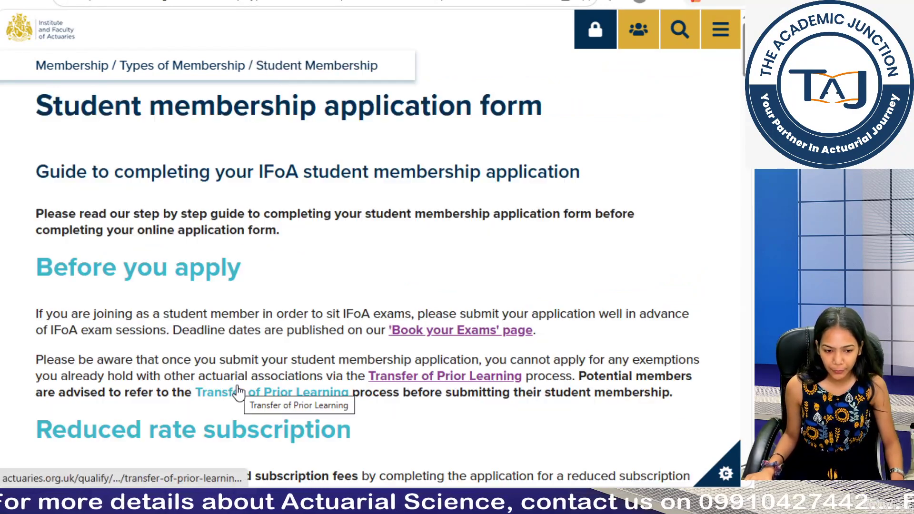
Step: Read through the application guide to 'Returning to your application' and start the online application
scroll(238, 393, "down", 10)
scroll(238, 393, "down", 7)
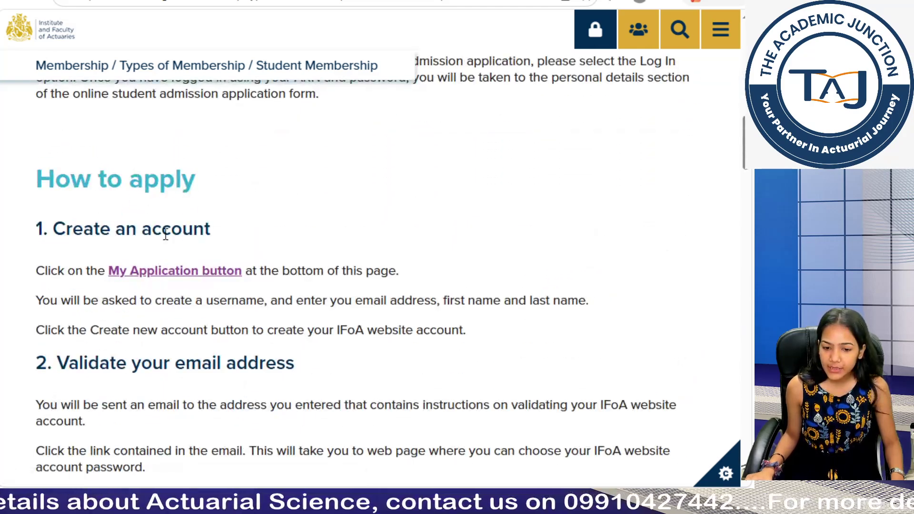
scroll(165, 235, "down", 7)
scroll(165, 235, "down", 10)
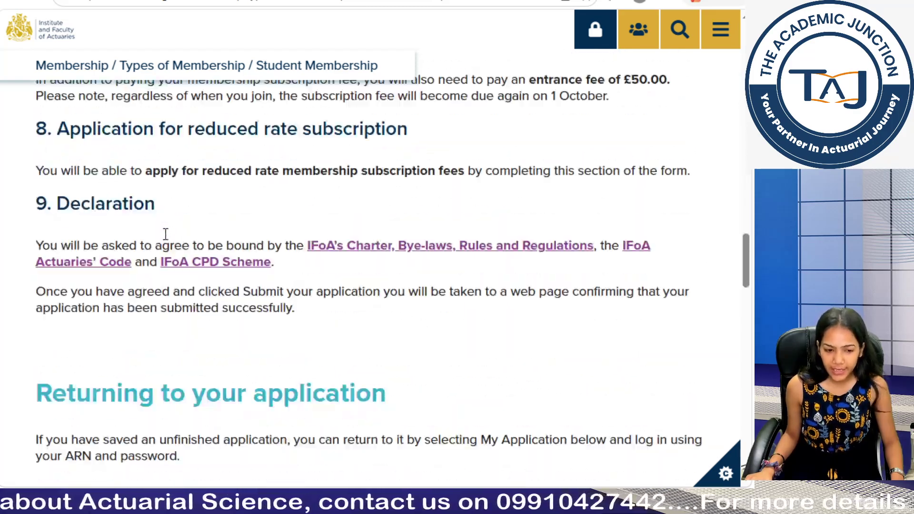
scroll(166, 235, "up", 12)
scroll(165, 234, "up", 12)
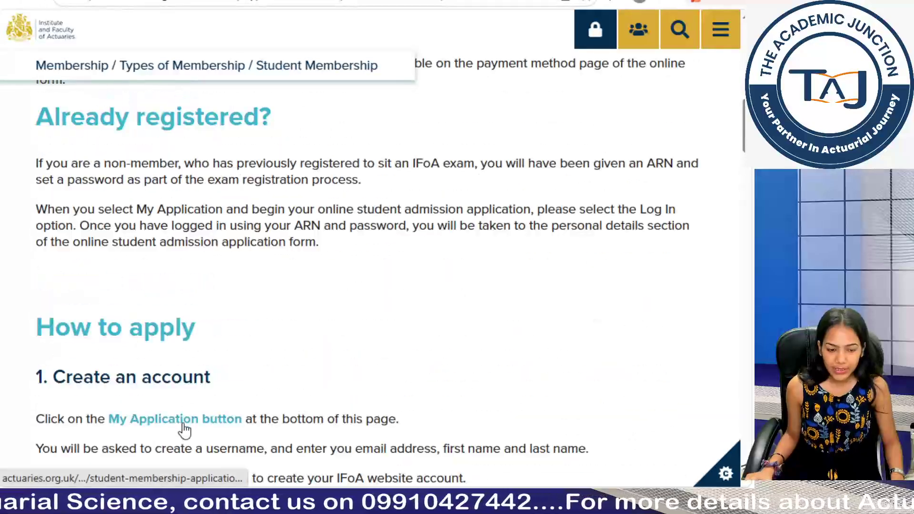
scroll(186, 429, "down", 10)
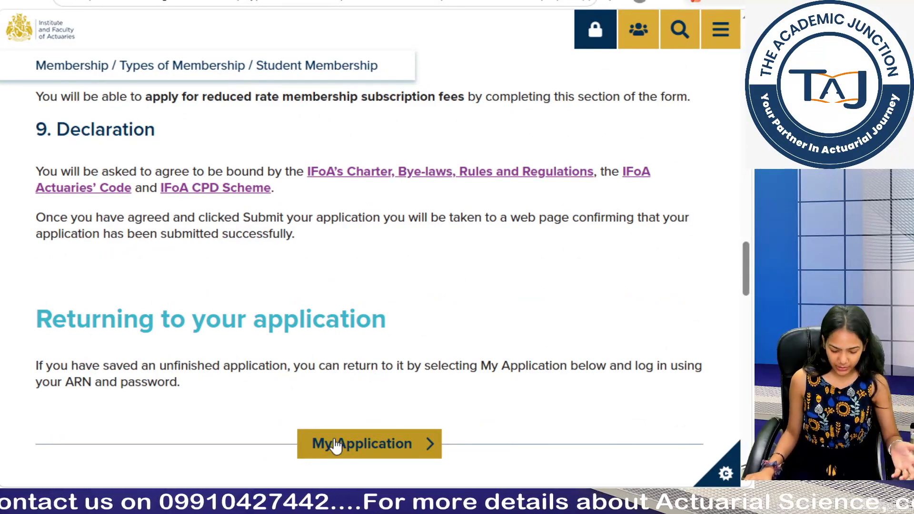
left_click(335, 445)
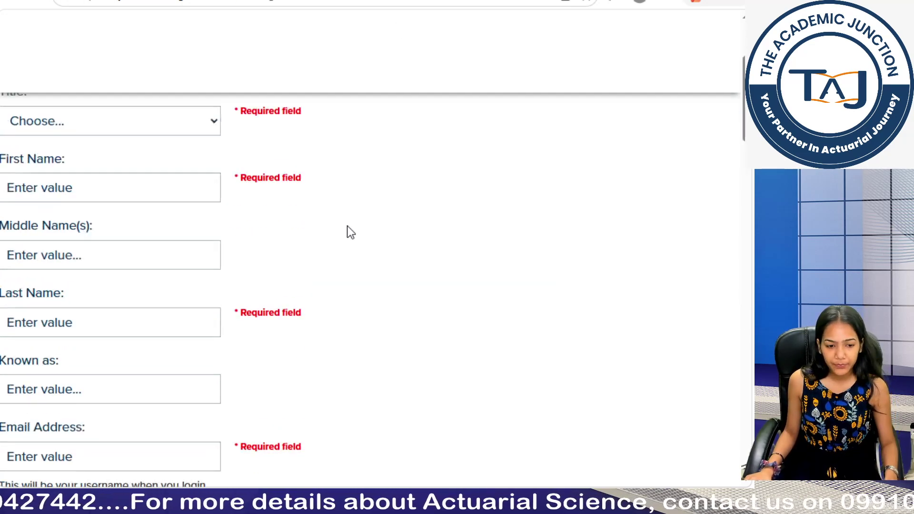
Step: Choose Miss from the Title dropdown on the account creation form
scroll(347, 227, "down", 3)
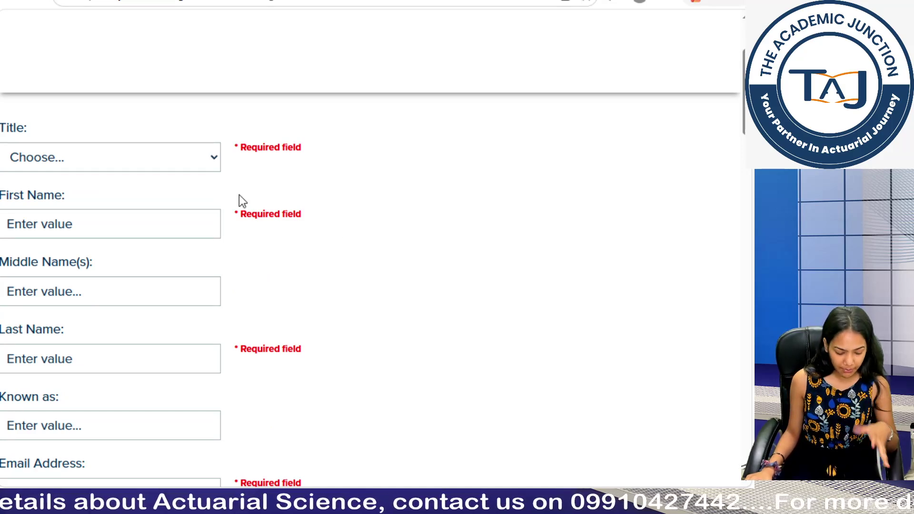
left_click(146, 158)
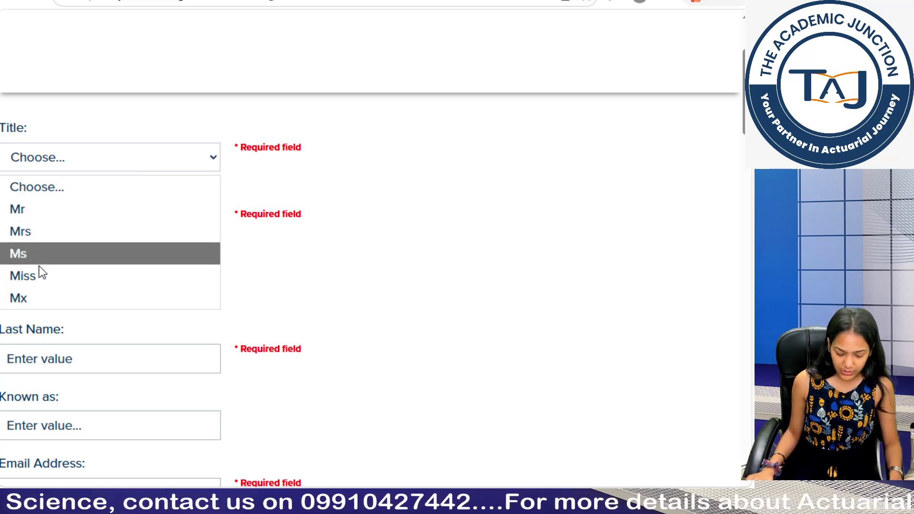
left_click(43, 286)
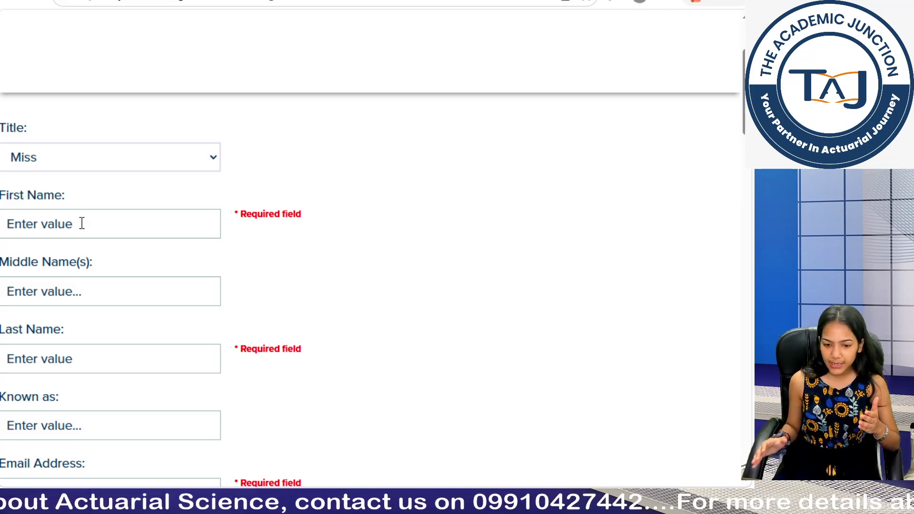
Step: Enter the applicant's first name and last name, correcting typos in the surname
left_click(82, 224)
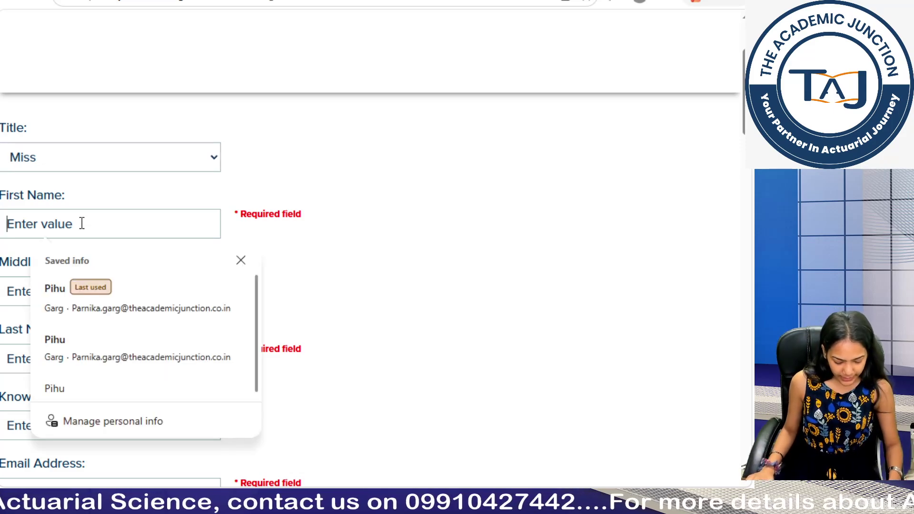
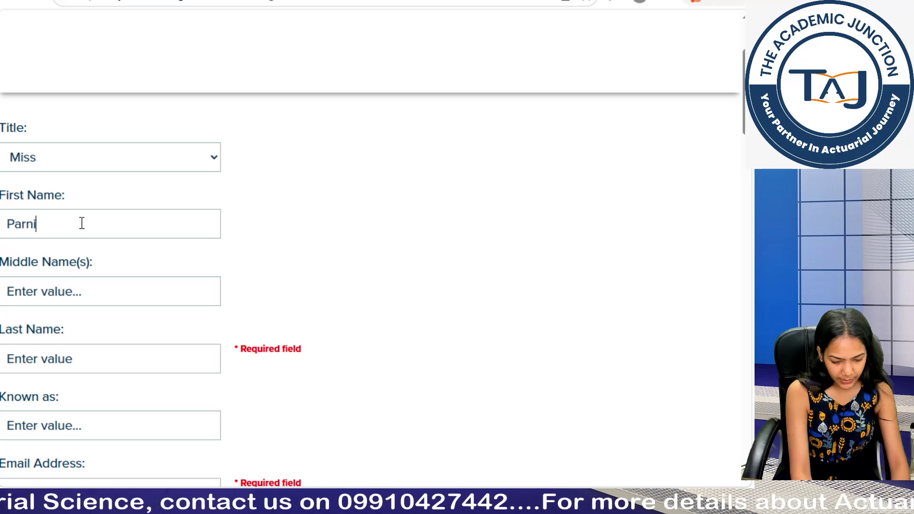
left_click(114, 366)
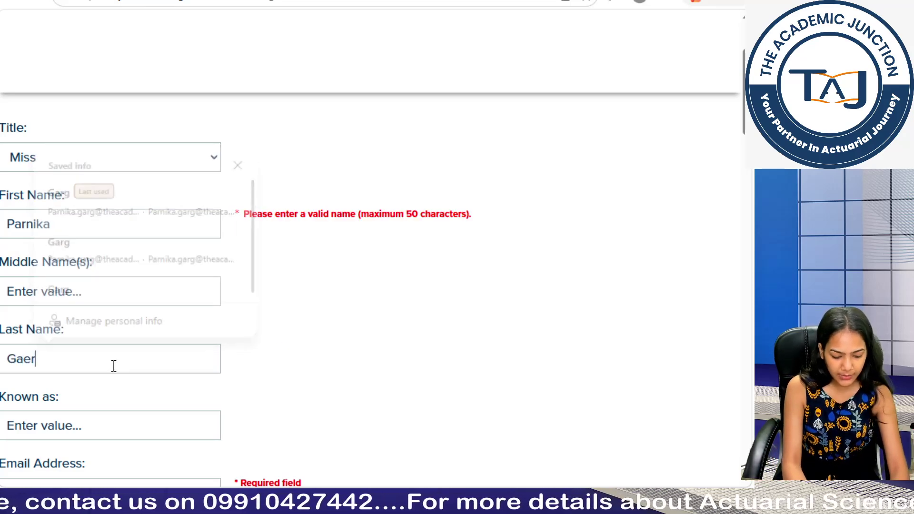
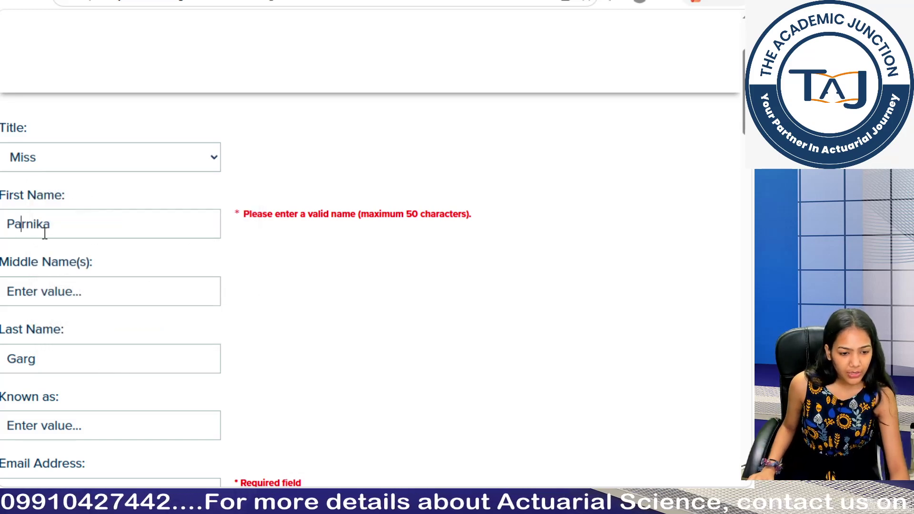
left_click(56, 230)
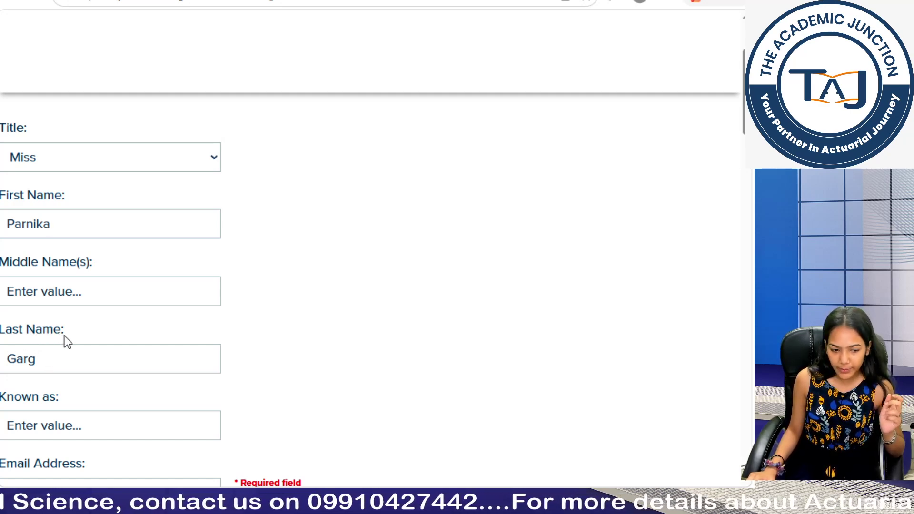
scroll(76, 341, "down", 3)
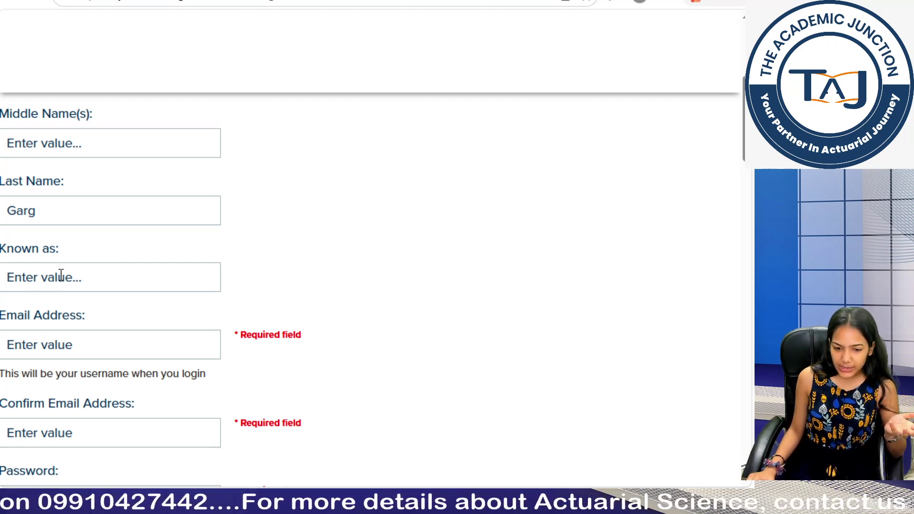
scroll(61, 276, "down", 2)
Step: Enter the applicant's e-mail address in both the Email and Confirm Email Address fields
left_click(61, 275)
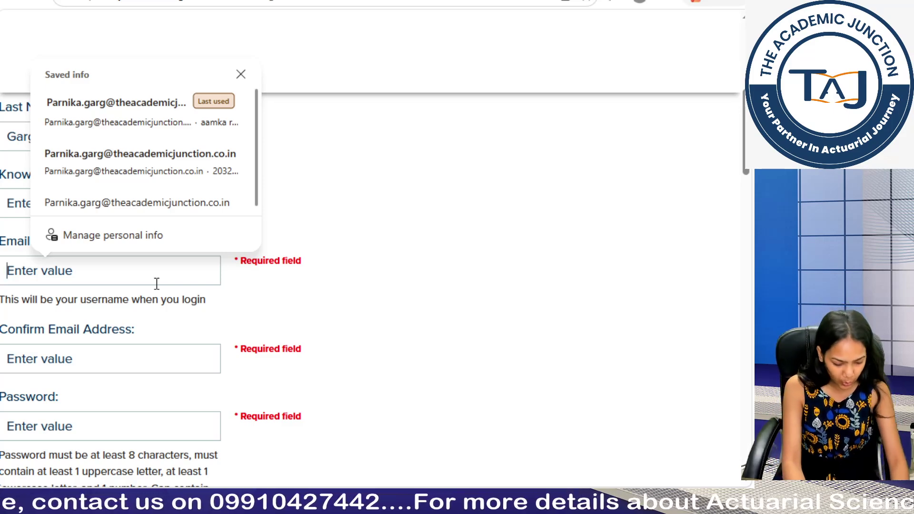
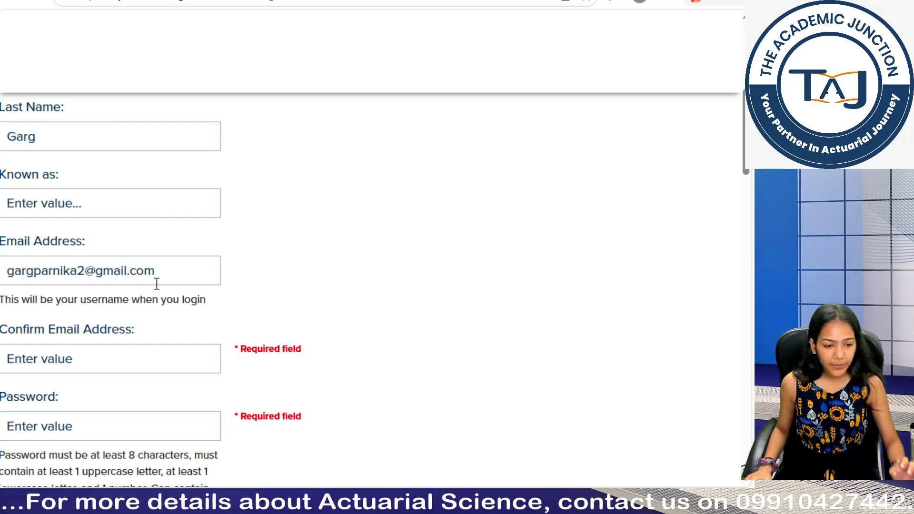
scroll(156, 284, "down", 5)
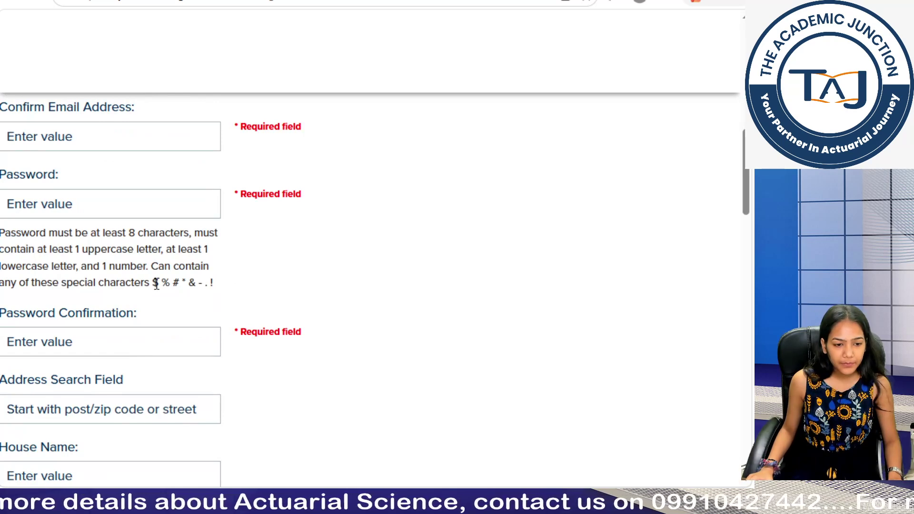
scroll(157, 284, "up", 2)
scroll(27, 195, "down", 2)
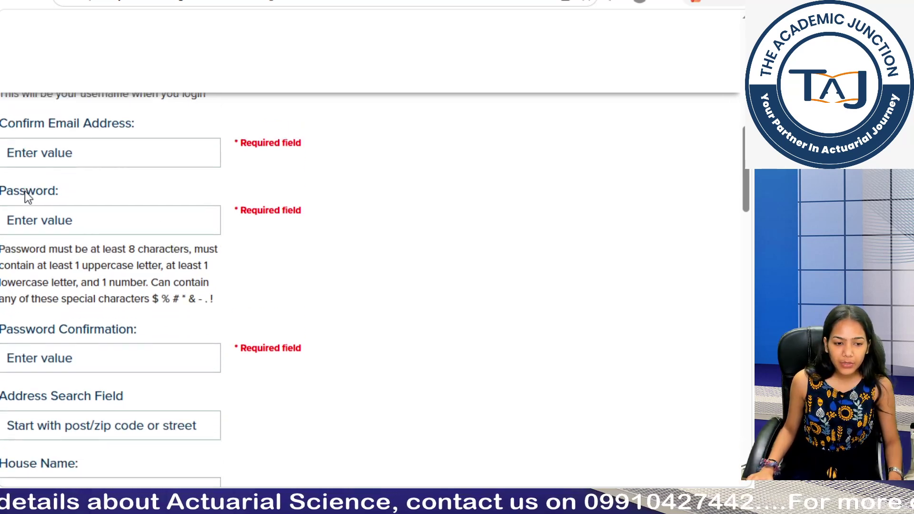
left_click(74, 138)
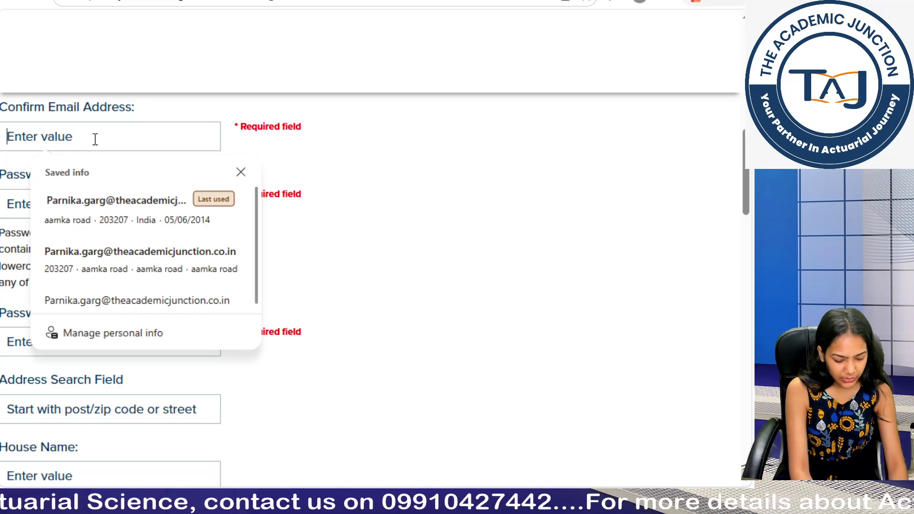
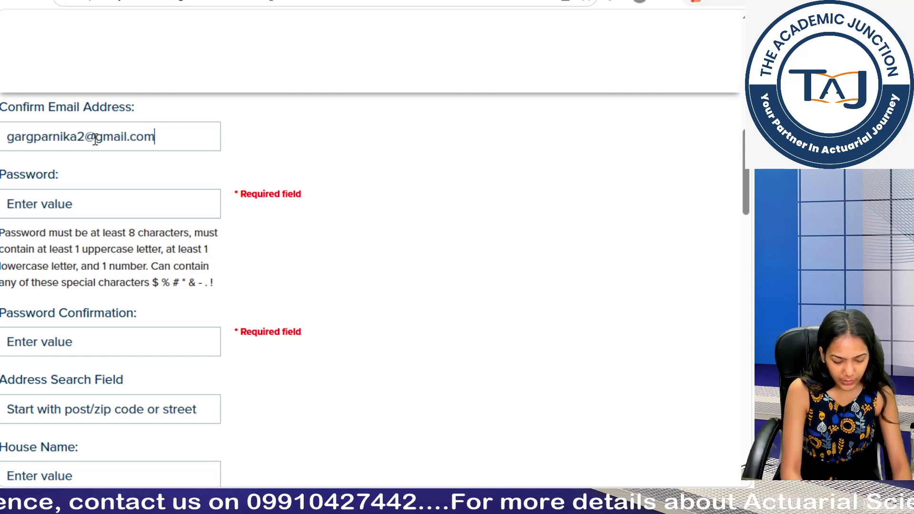
Step: Check the password length and uppercase rules, then type the new password into Password Confirmation
scroll(145, 202, "down", 1)
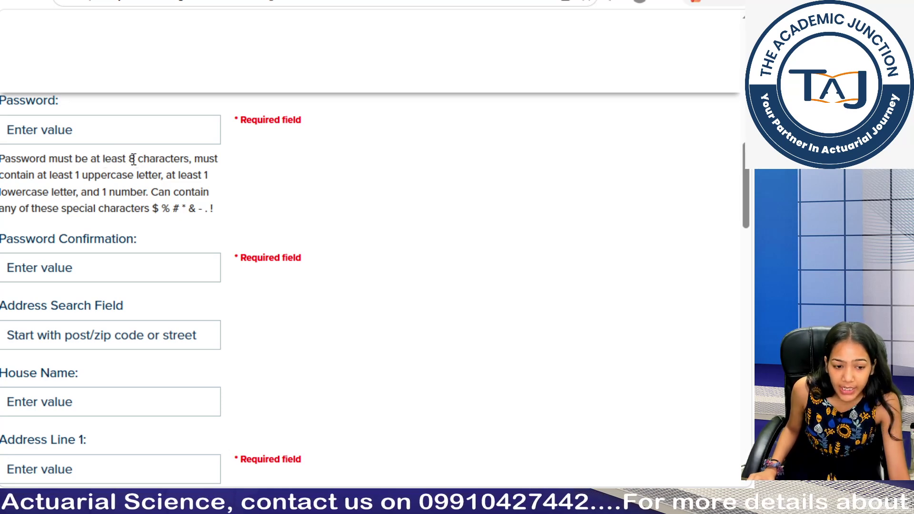
left_click_drag(131, 158, 182, 160)
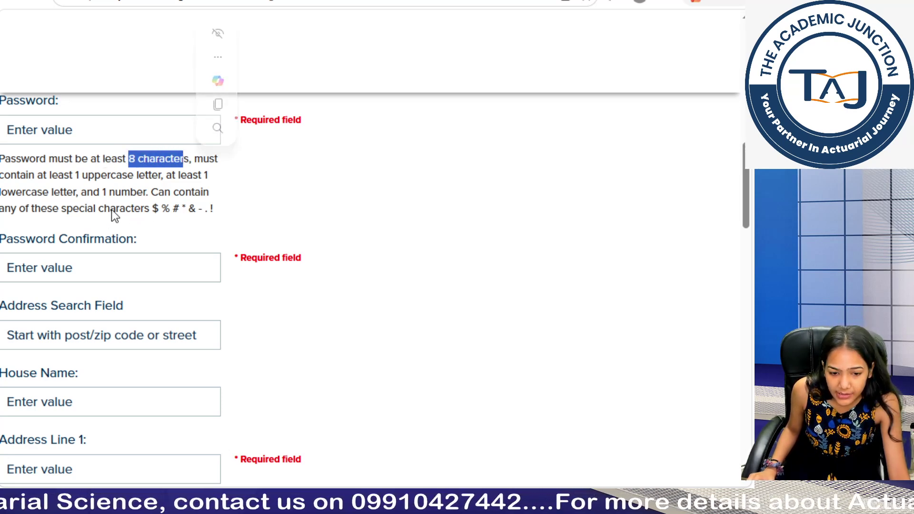
left_click(56, 179)
left_click_drag(53, 178, 137, 177)
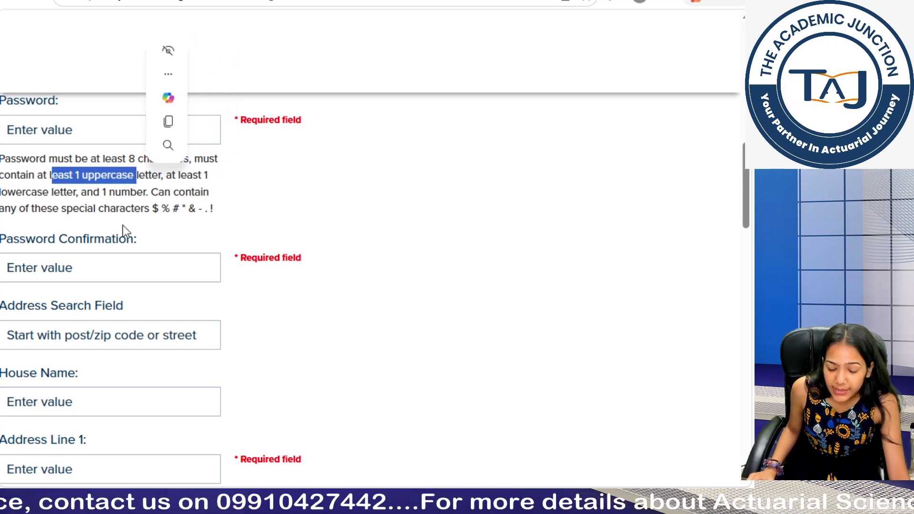
left_click(191, 180)
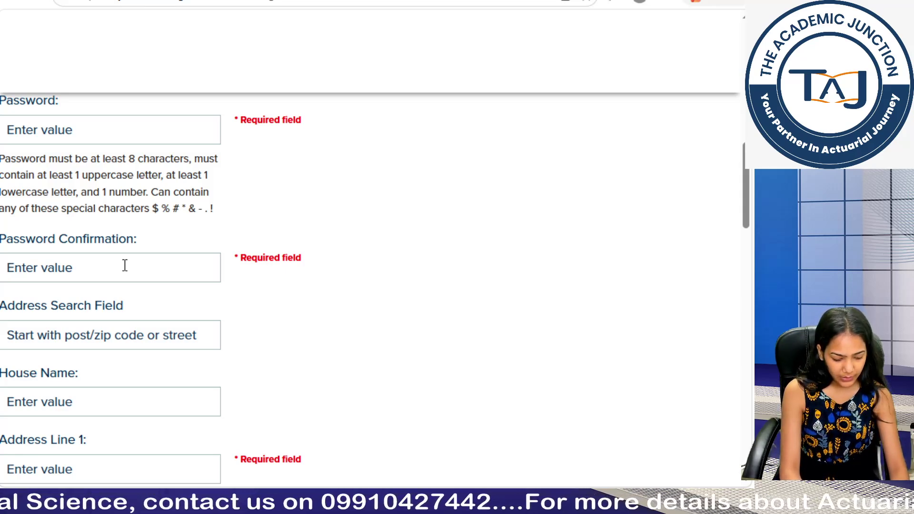
type("a")
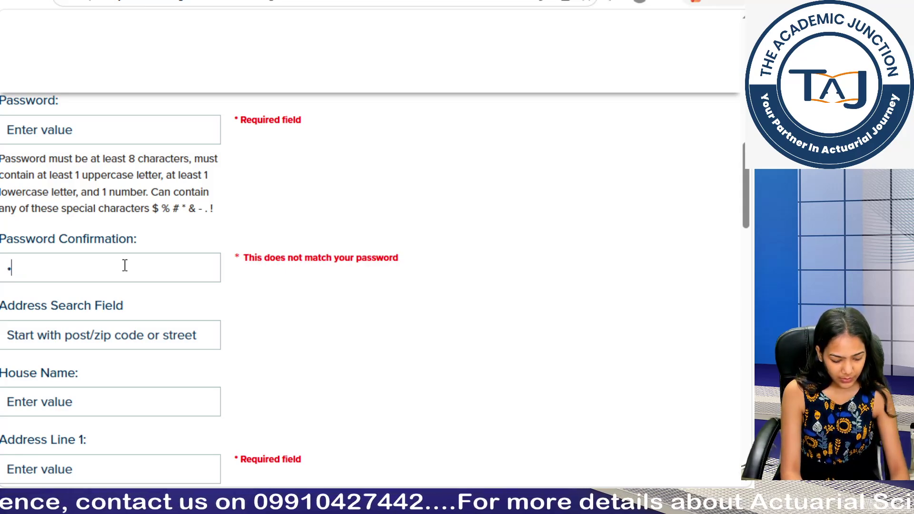
type("bcdefghij")
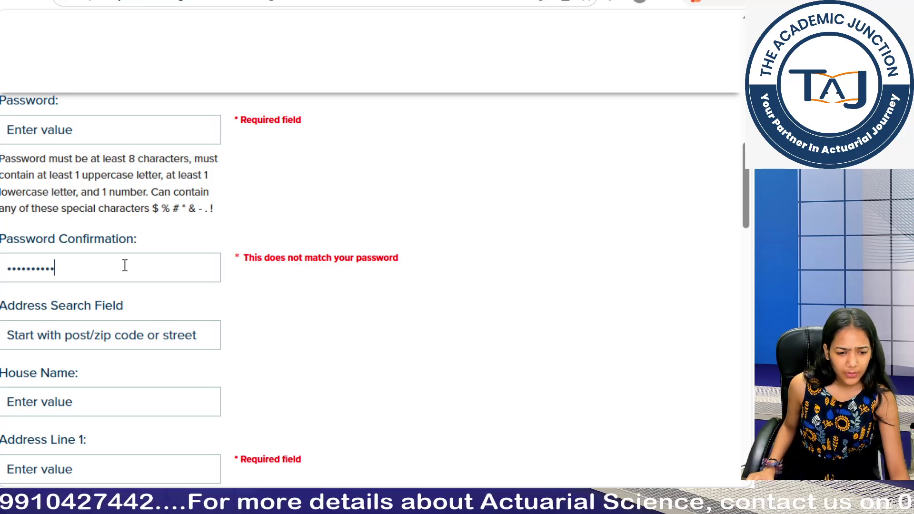
Step: Type the same account password into the Password field
scroll(125, 265, "up", 2)
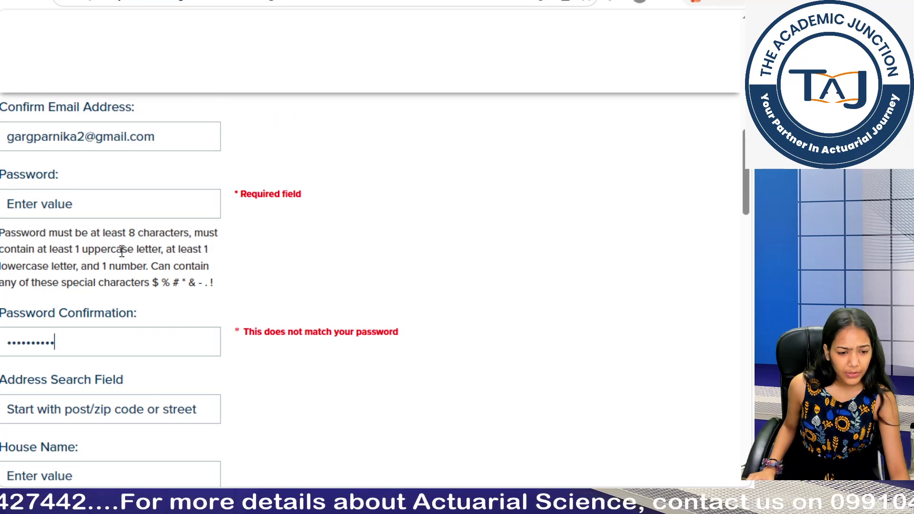
left_click(108, 205)
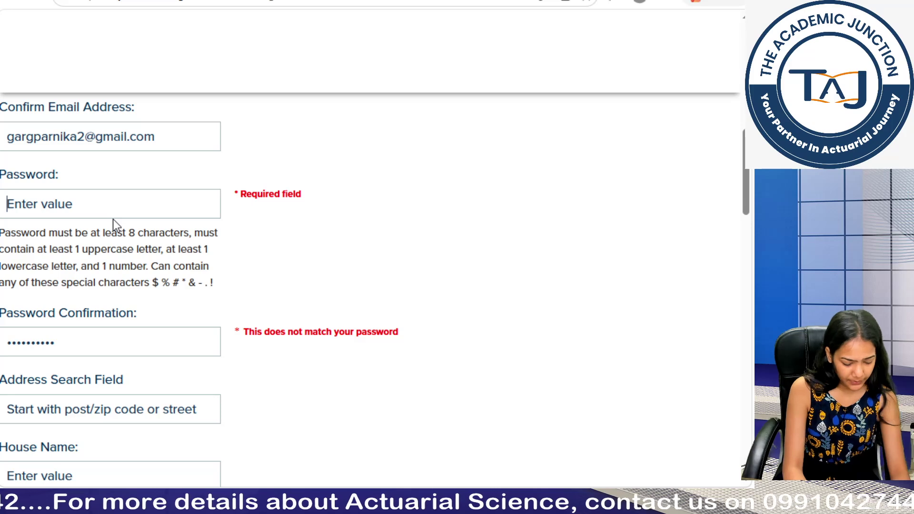
type("abcd")
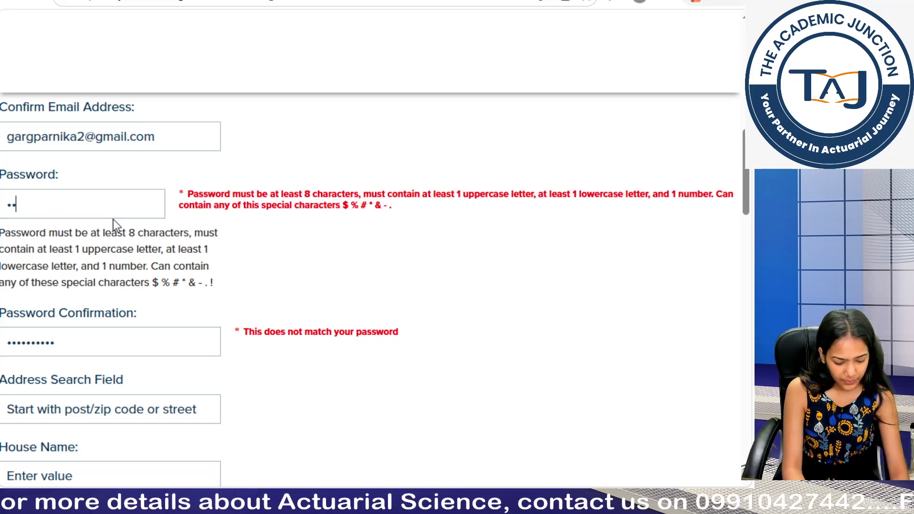
type("efghi")
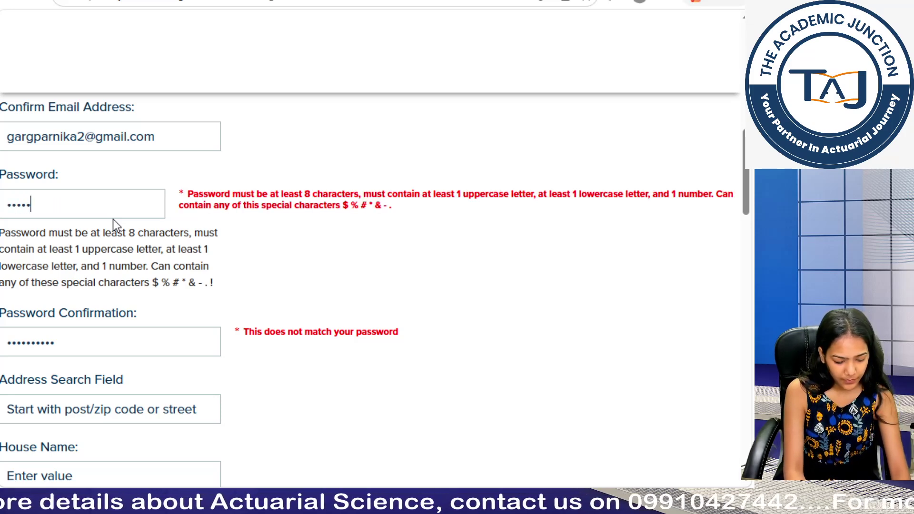
type("j")
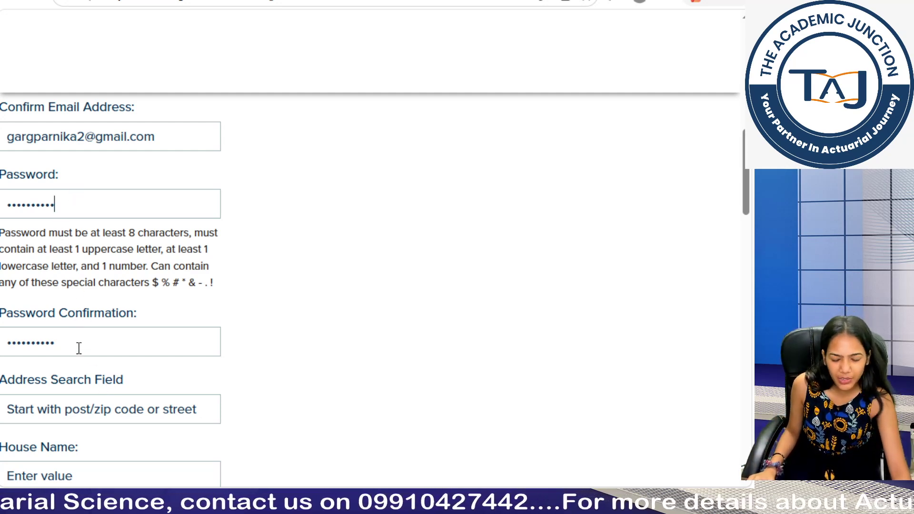
scroll(79, 348, "down", 2)
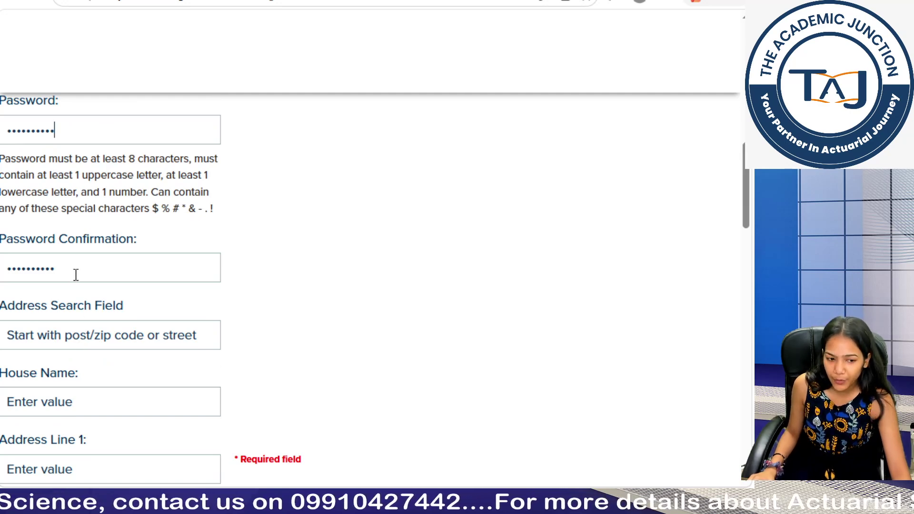
scroll(79, 333, "down", 1)
scroll(80, 335, "down", 3)
scroll(80, 336, "up", 2)
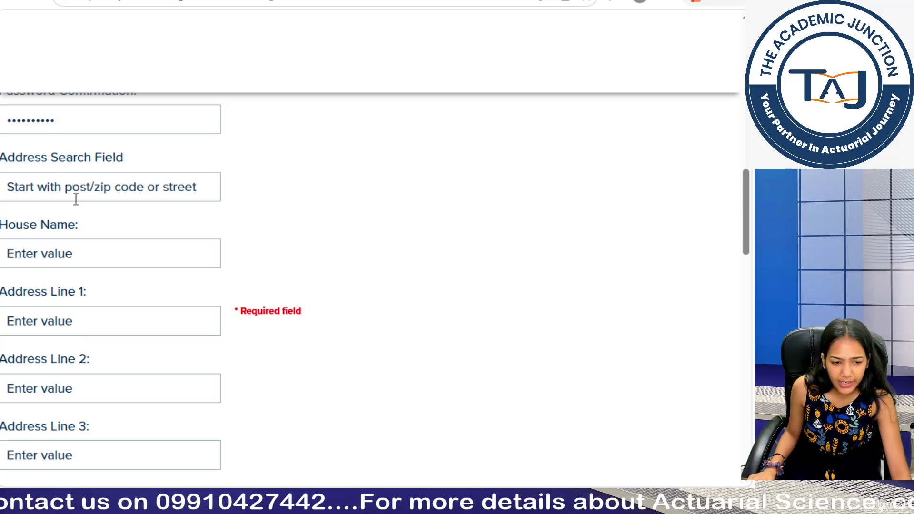
scroll(105, 256, "down", 2)
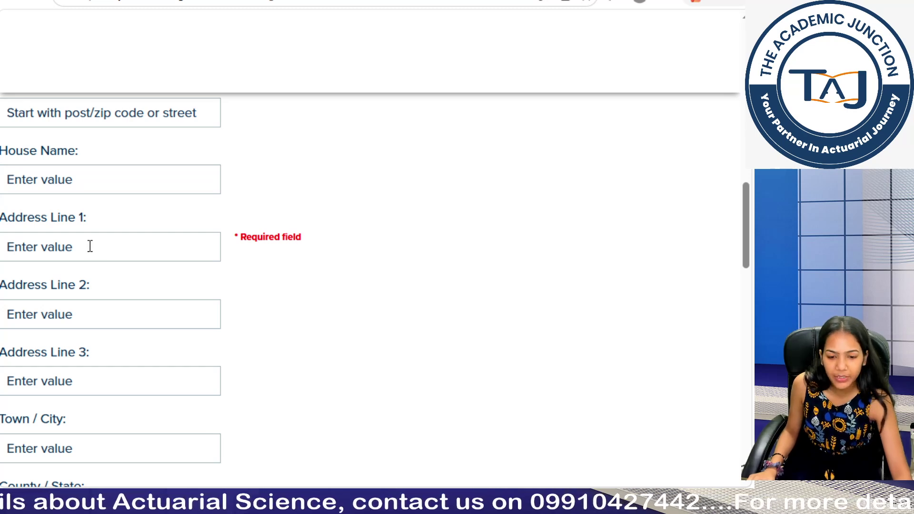
Step: Fill Address Line 1 with the applicant's address, clearing the autofilled text
left_click(90, 247)
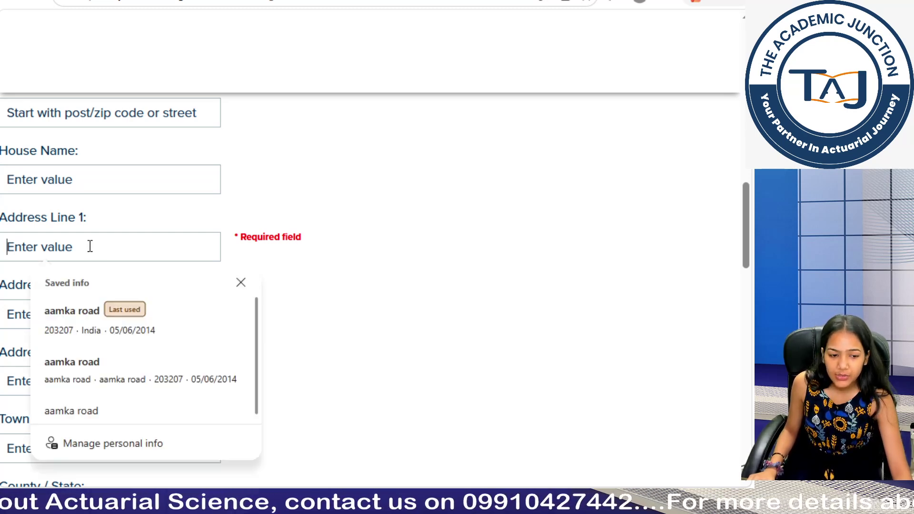
type("Aamka")
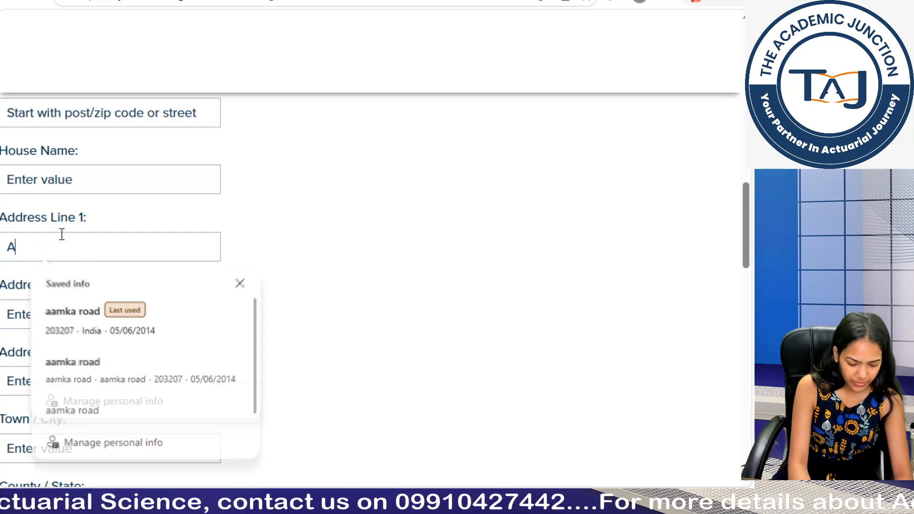
key("BackSpace")
key("BackSpace")
key("BackSpace")
key("BackSpace")
key("BackSpace")
key("BackSpace")
key("BackSpace")
key("BackSpace")
key("BackSpace")
key("BackSpace")
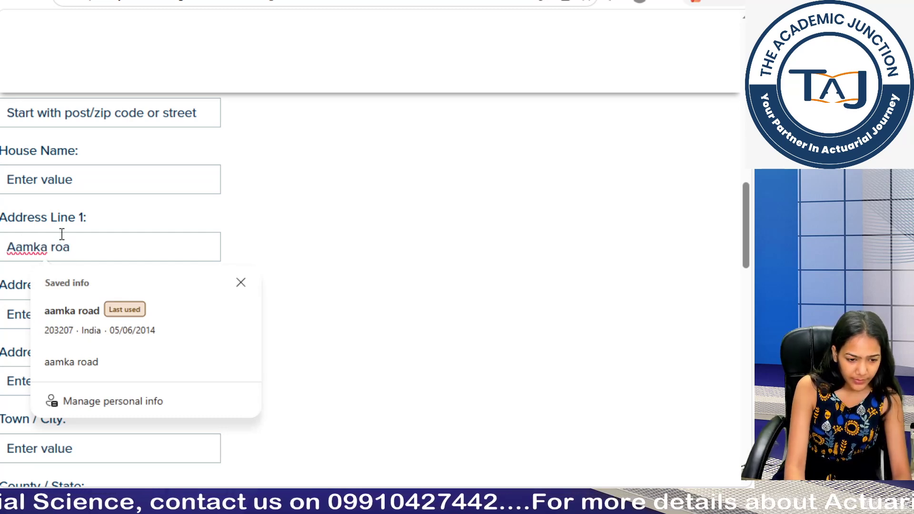
type("Delhi")
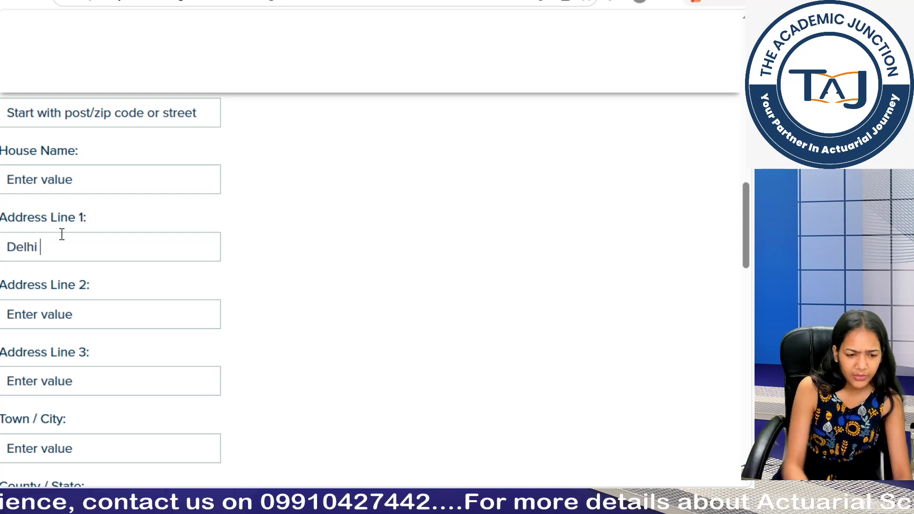
Step: Enter the applicant's postcode and dismiss the saved-address suggestions
scroll(85, 247, "down", 5)
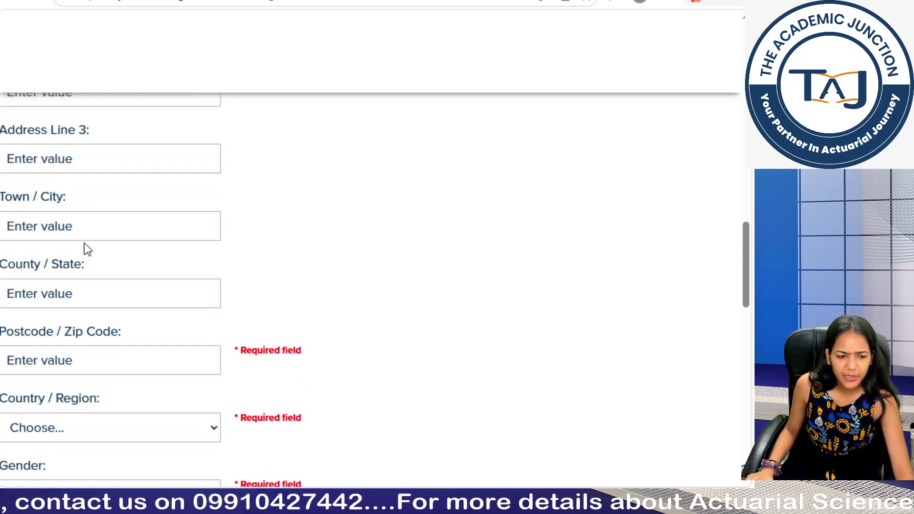
scroll(86, 248, "up", 3)
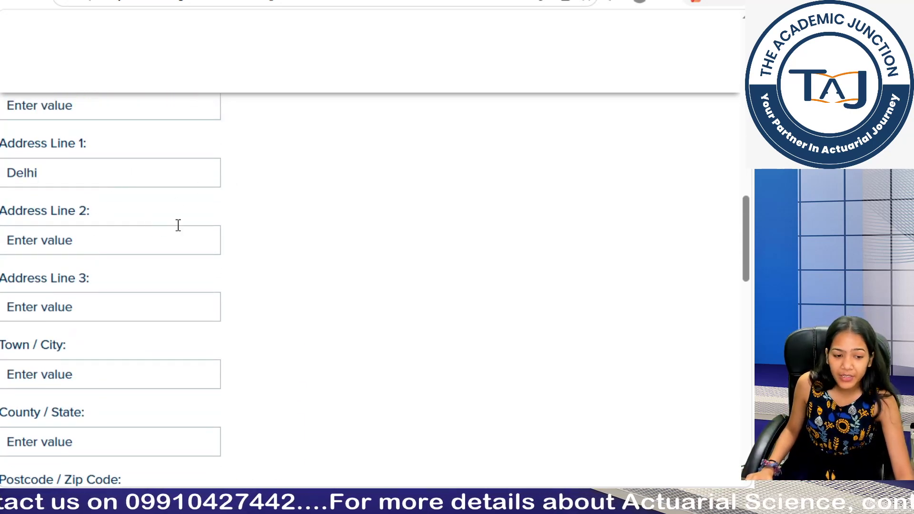
scroll(182, 355, "down", 2)
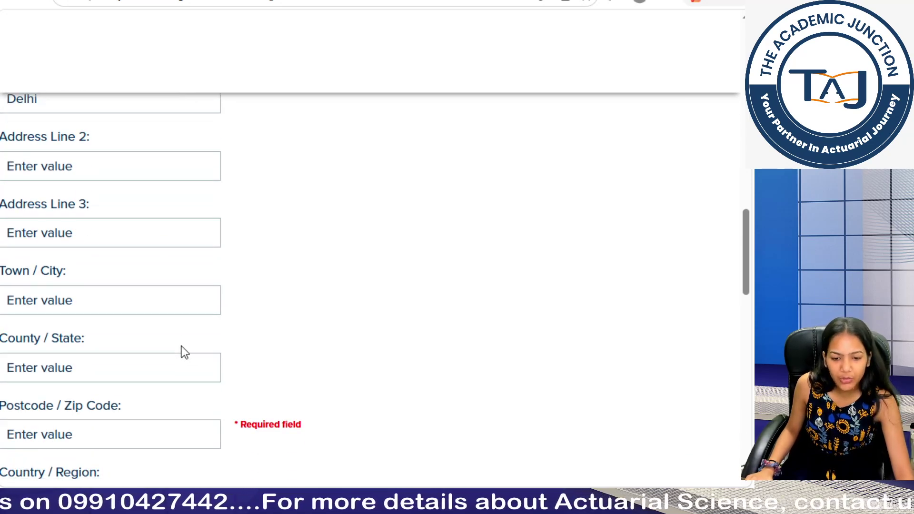
scroll(181, 347, "up", 3)
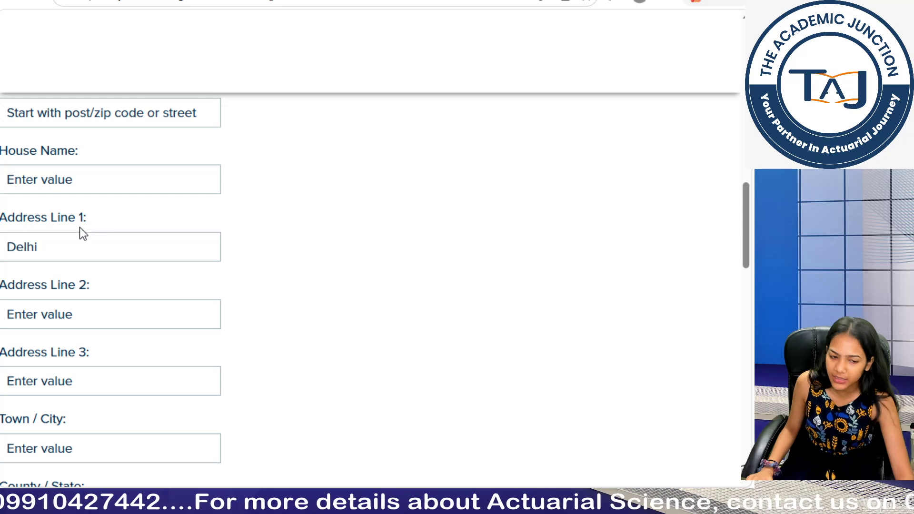
scroll(110, 270, "down", 3)
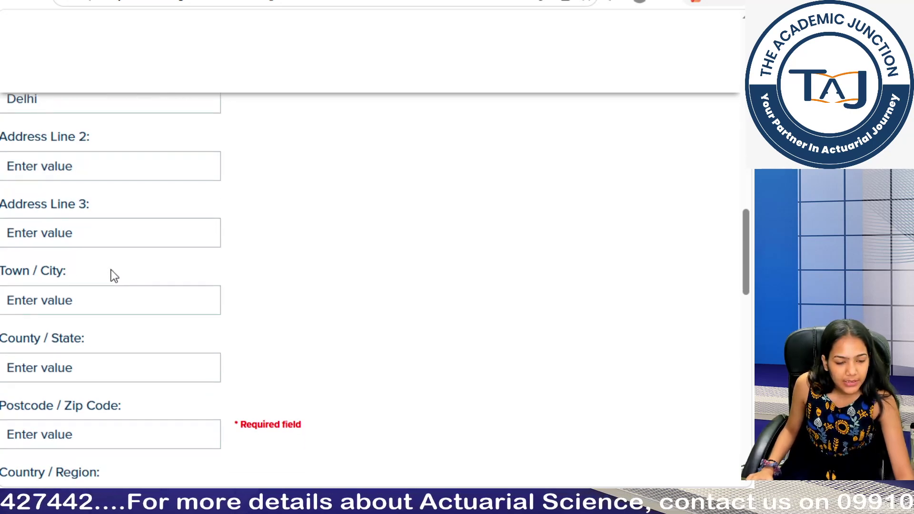
scroll(118, 305, "down", 3)
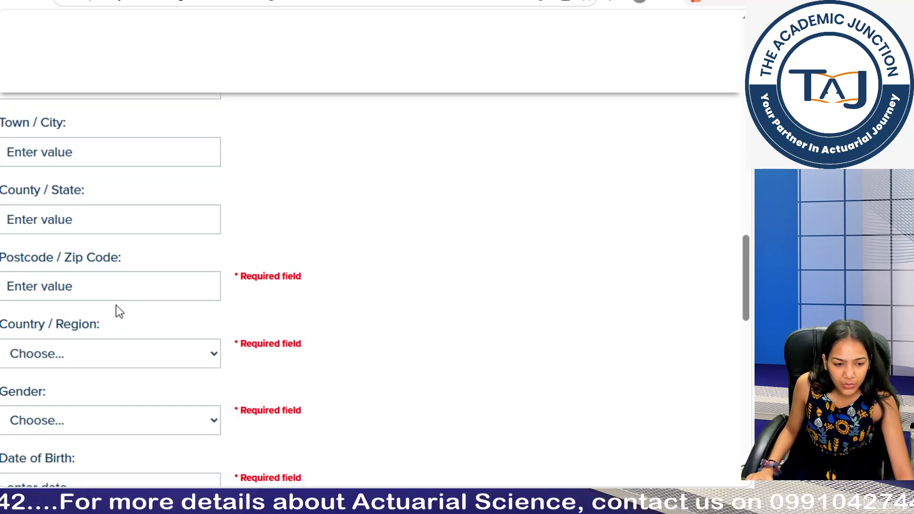
left_click(109, 282)
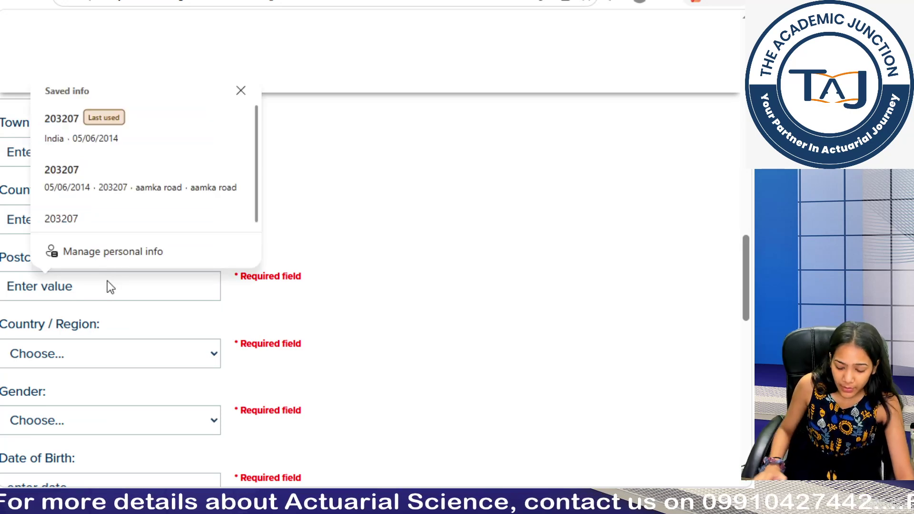
type("203207")
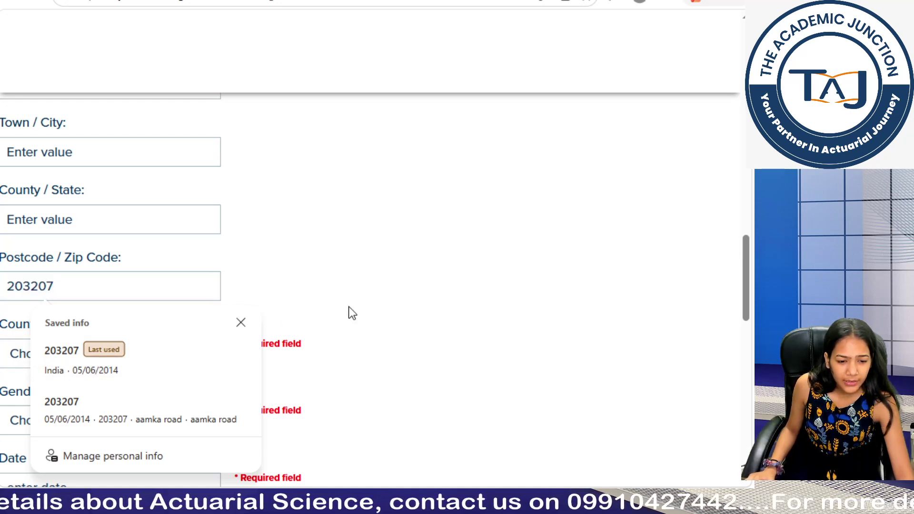
left_click(241, 323)
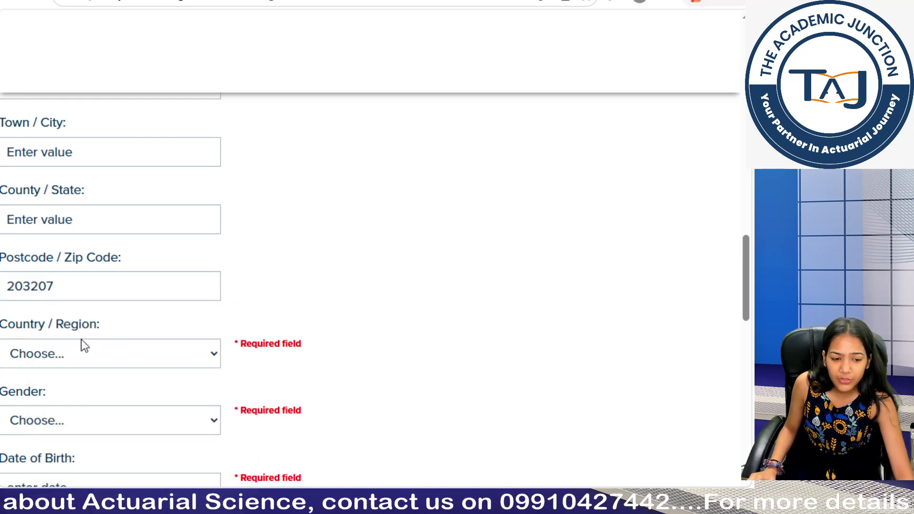
Step: Set the Country / Region to India
left_click(94, 357)
scroll(122, 322, "down", 20)
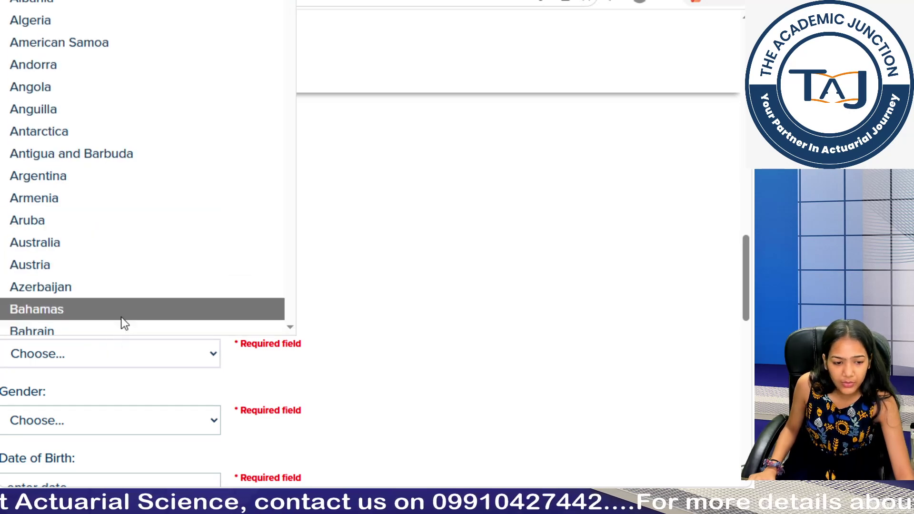
scroll(123, 322, "down", 2)
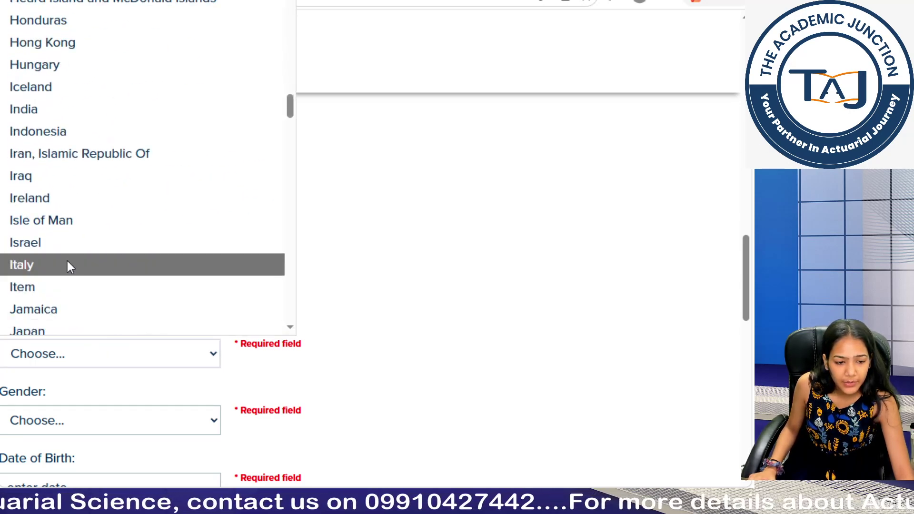
left_click(81, 107)
scroll(122, 326, "down", 2)
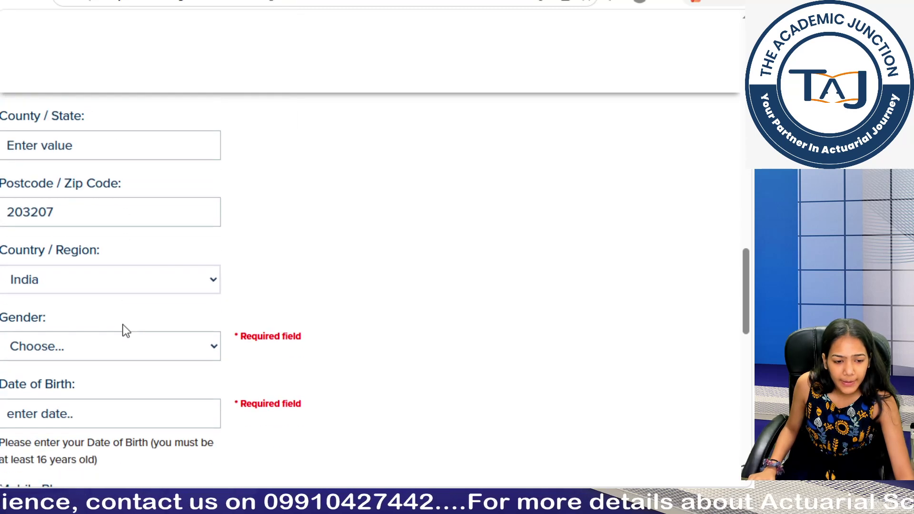
left_click(73, 352)
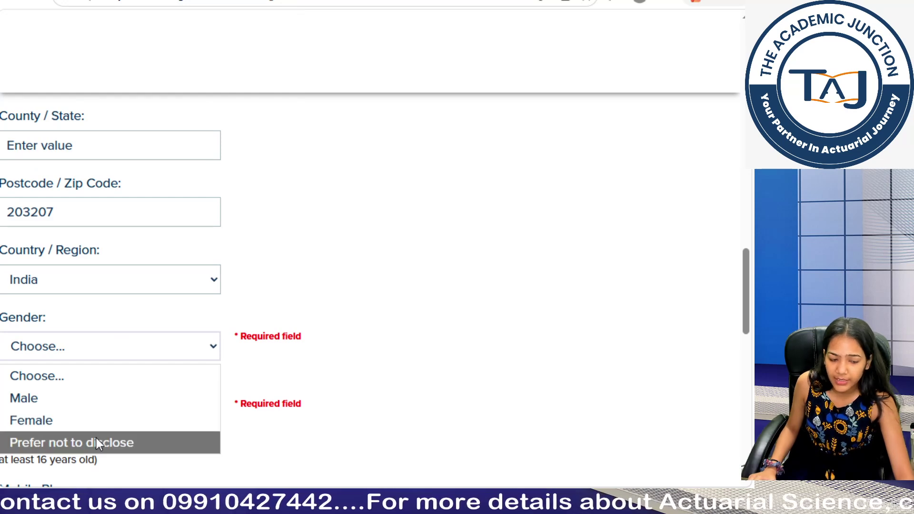
left_click(75, 423)
scroll(103, 386, "down", 2)
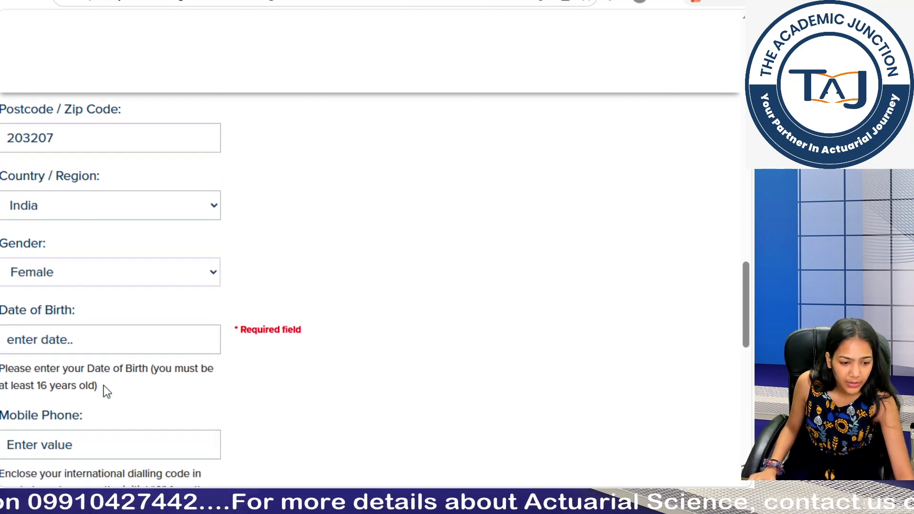
left_click(100, 338)
left_click(98, 73)
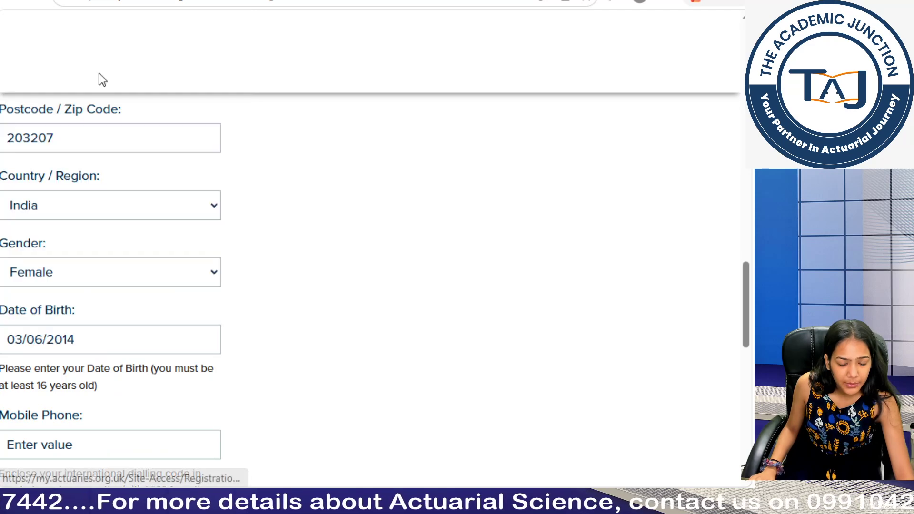
scroll(110, 362, "down", 3)
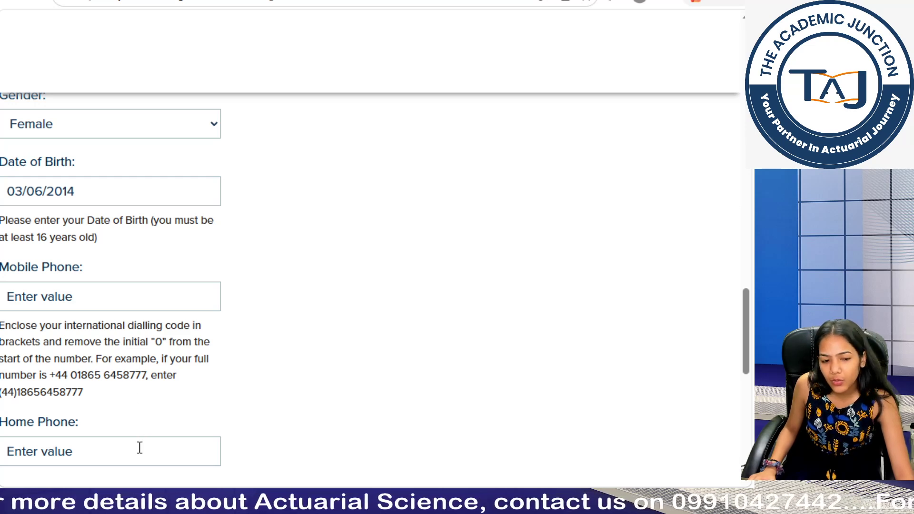
left_click(151, 297)
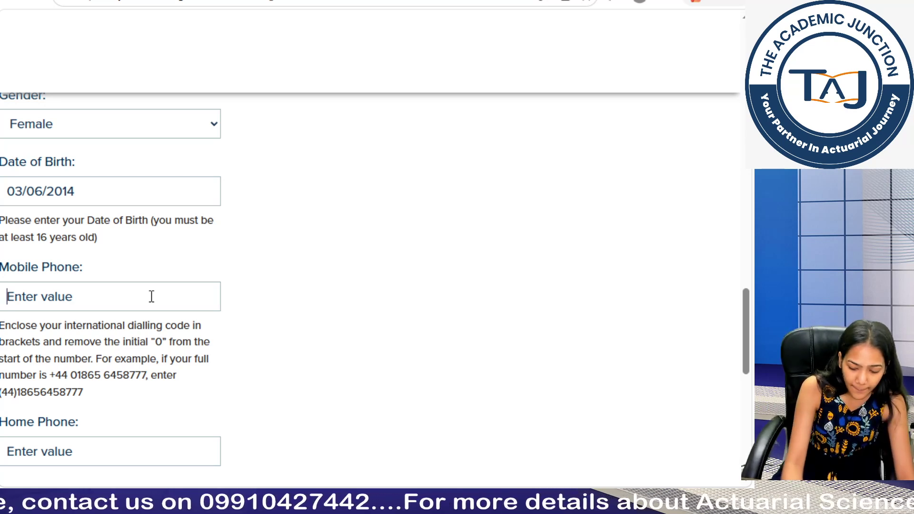
type("+91")
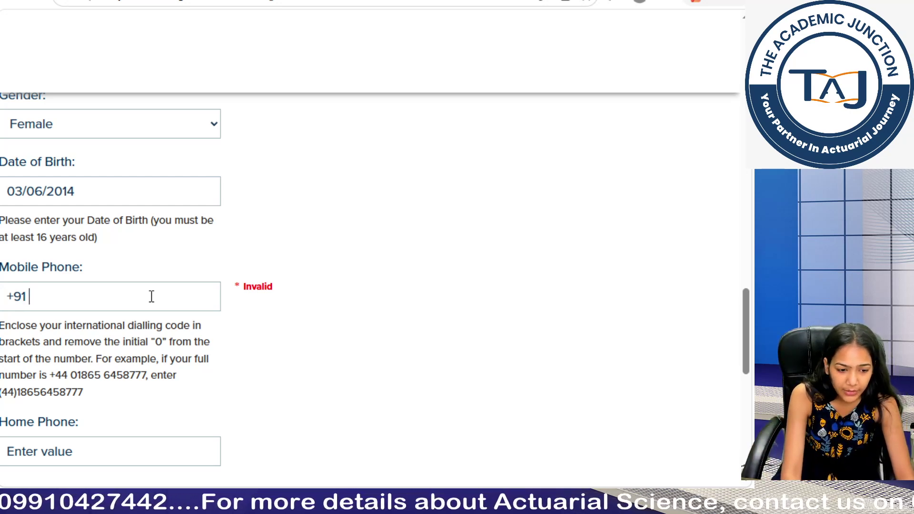
key("BackSpace")
key("BackSpace")
key("BackSpace")
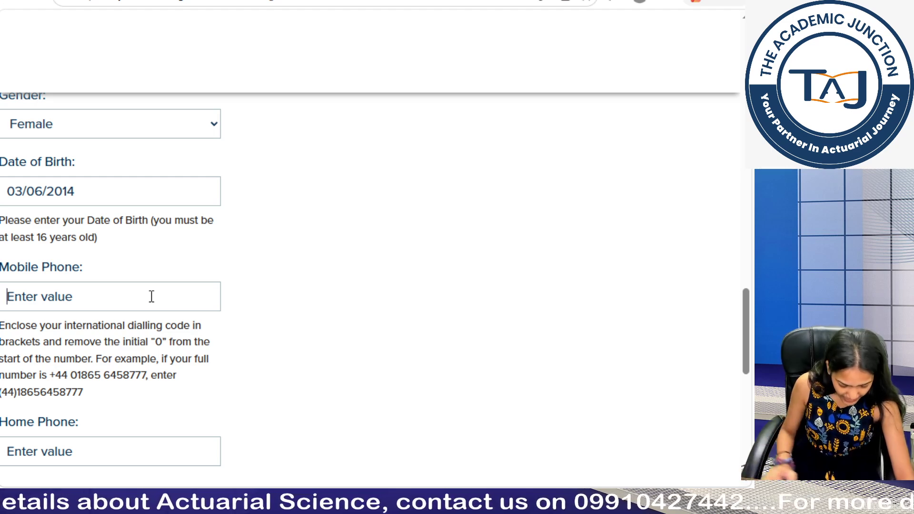
type("(91")
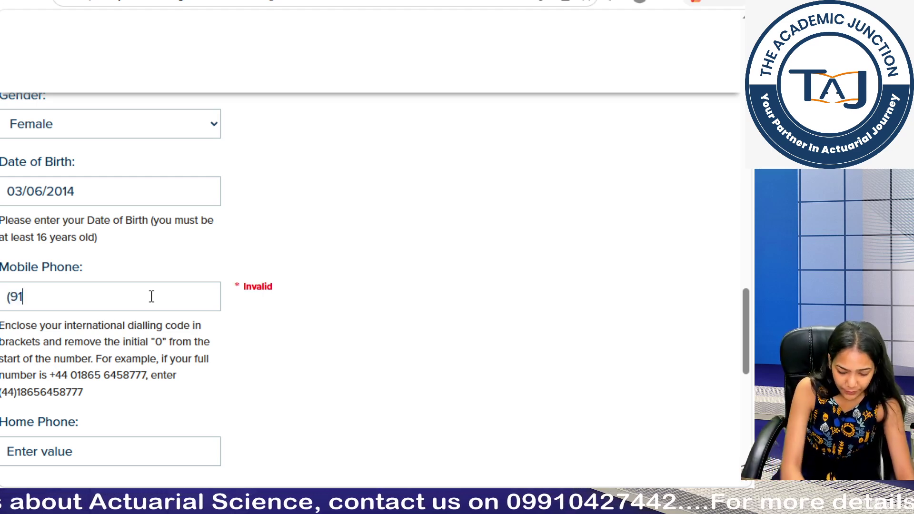
type(")8")
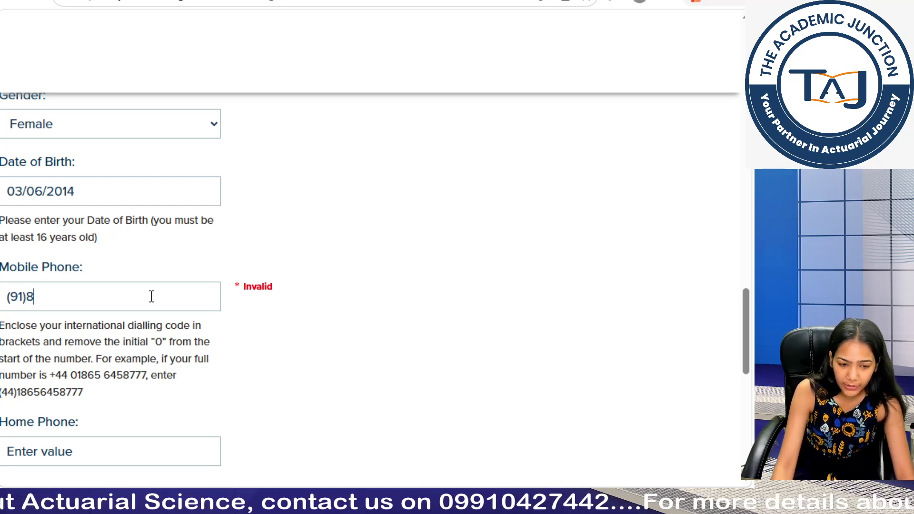
type("505")
key("BackSpace")
key("BackSpace")
key("BackSpace")
key("BackSpace")
key("BackSpace")
key("BackSpace")
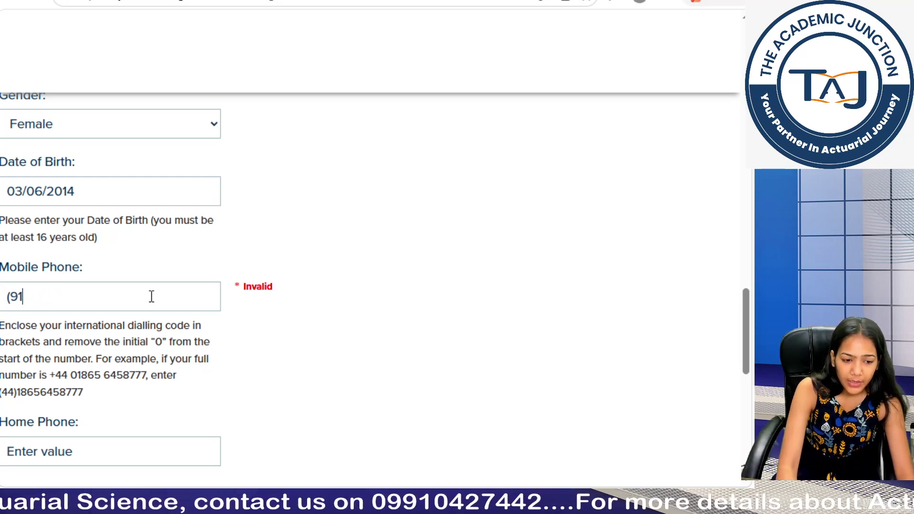
key("BackSpace")
key("BackSpace")
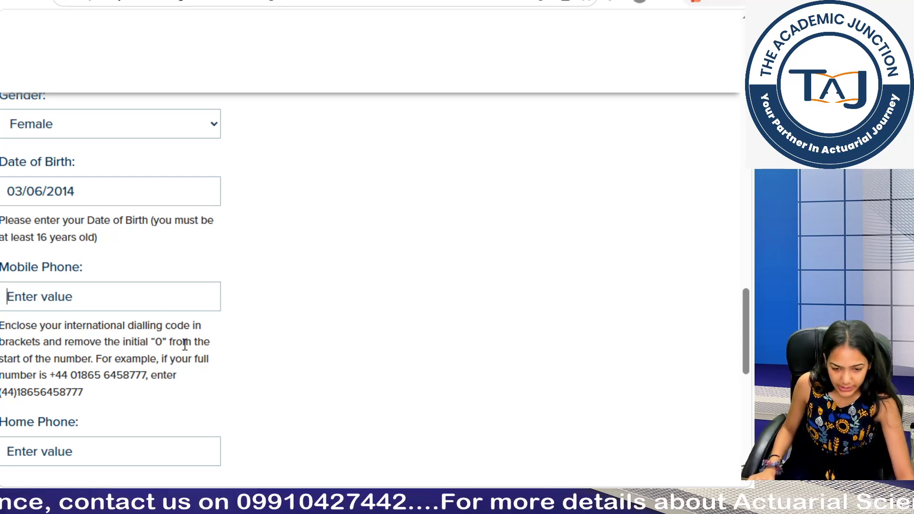
scroll(186, 291, "down", 8)
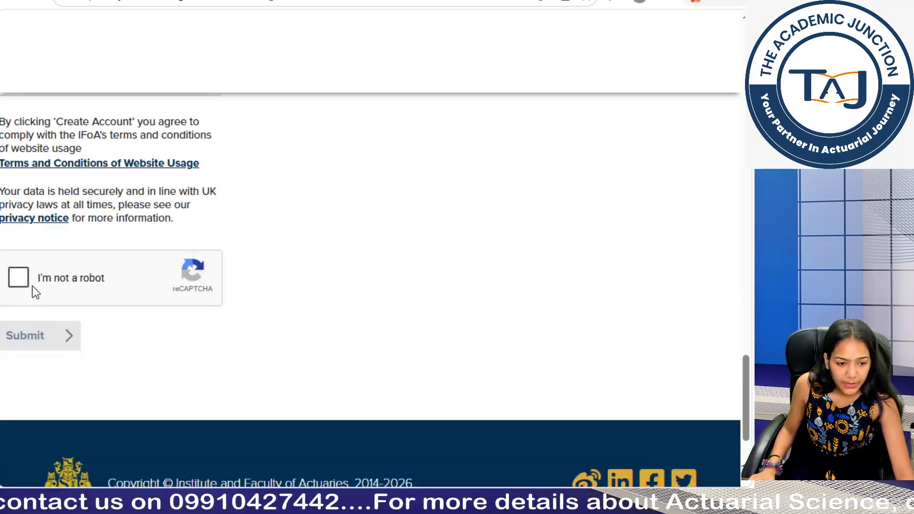
Step: Tick 'I'm not a robot' and select every bicycle tile until the reCAPTCHA verifies
left_click(22, 279)
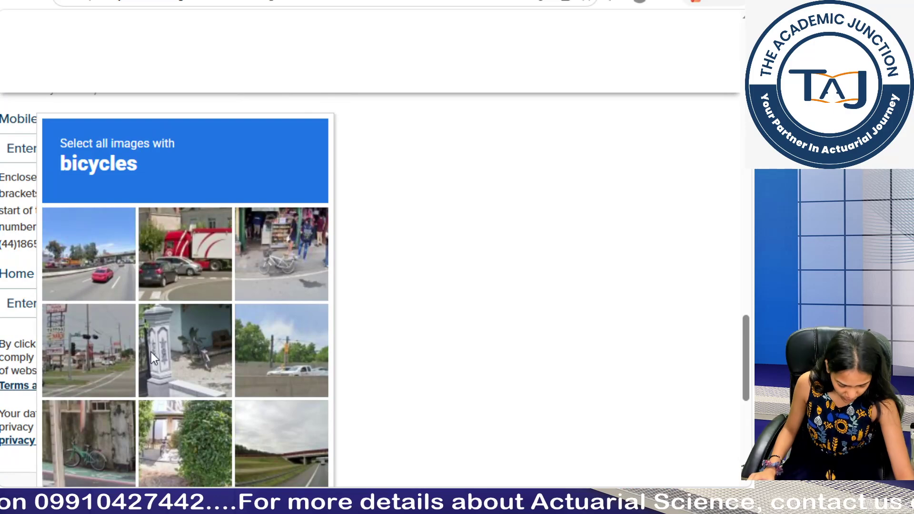
left_click(290, 263)
left_click(99, 450)
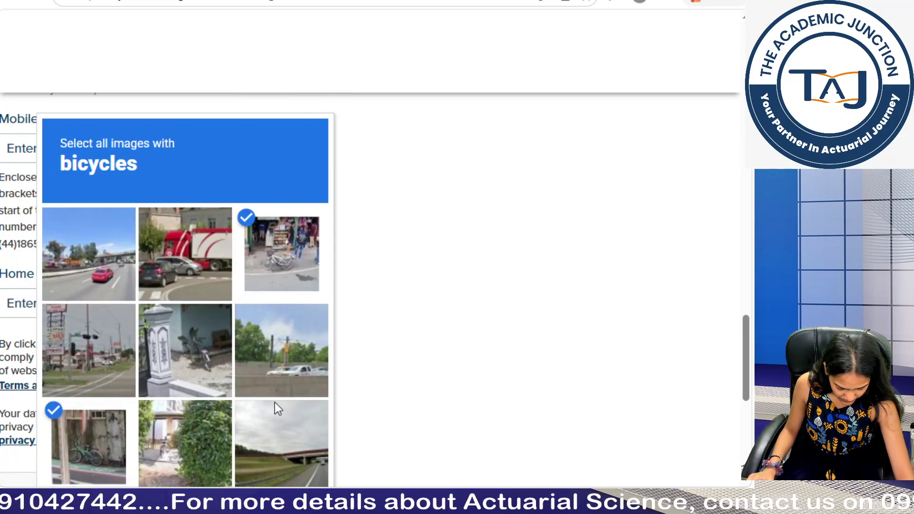
scroll(267, 401, "down", 5)
left_click(273, 425)
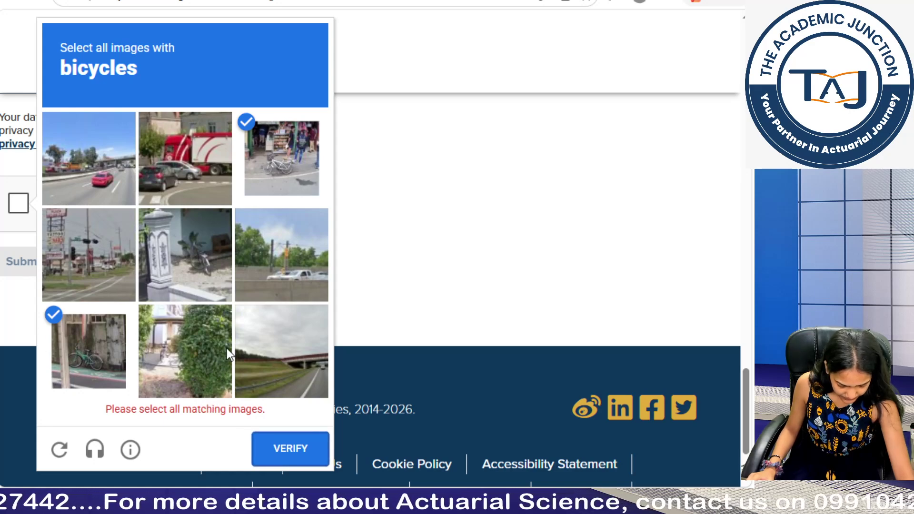
left_click(220, 274)
left_click(281, 428)
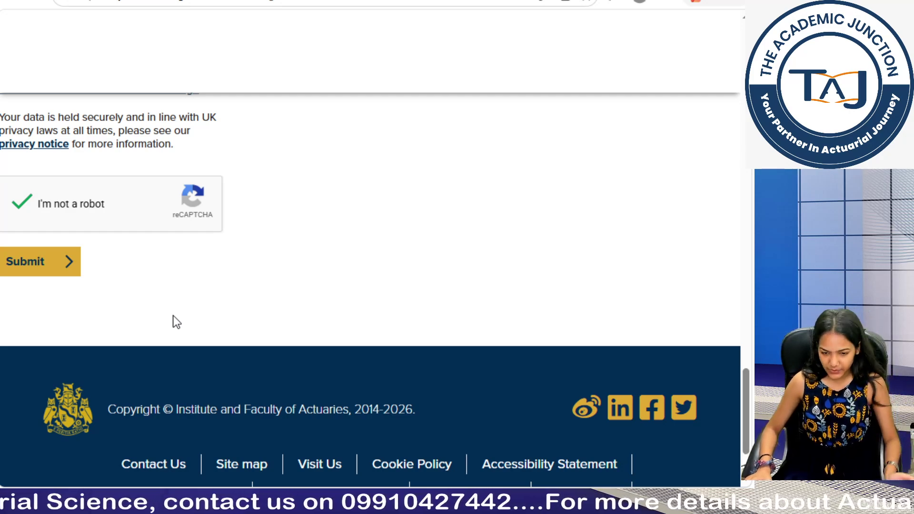
Step: Scroll up through the signed-in Member Portal page showing the new account's details
scroll(174, 320, "up", 15)
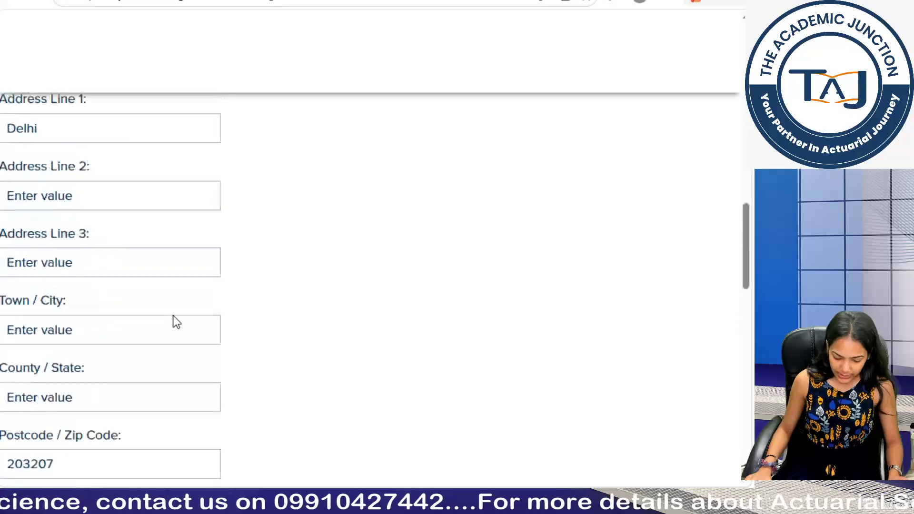
scroll(175, 316, "up", 5)
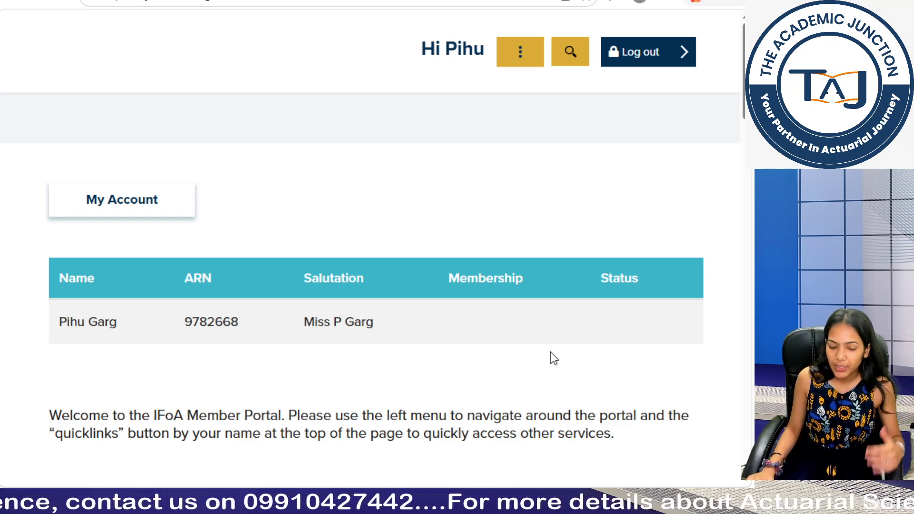
Step: Choose Apply Now on the Apply for Student Membership card to reach the Member Portal login
scroll(551, 352, "down", 15)
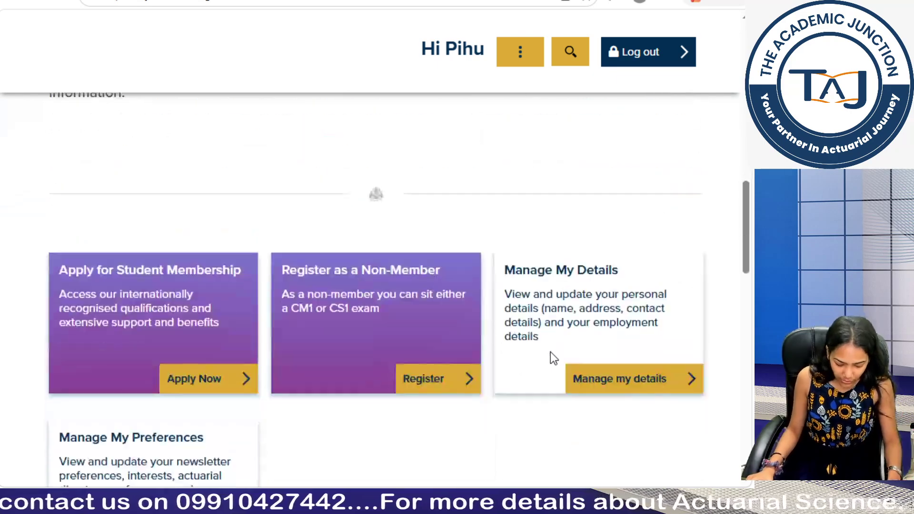
scroll(550, 352, "up", 15)
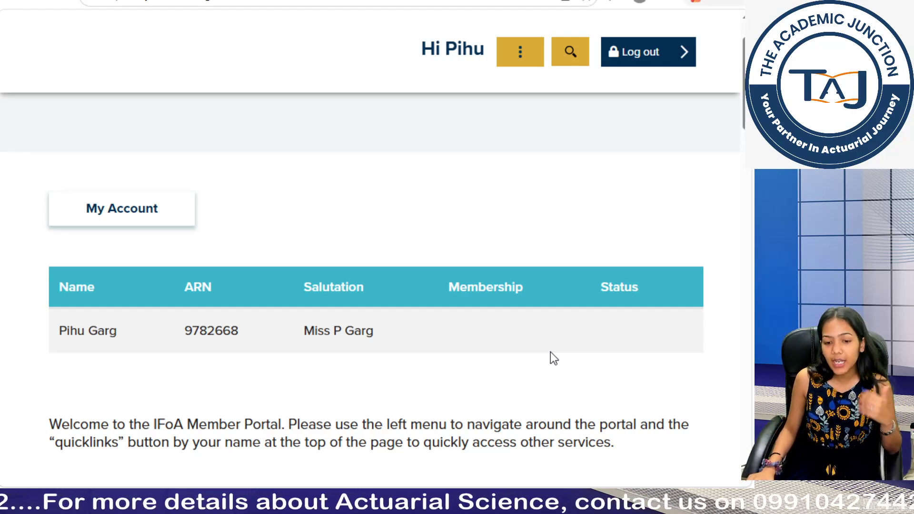
scroll(551, 353, "down", 20)
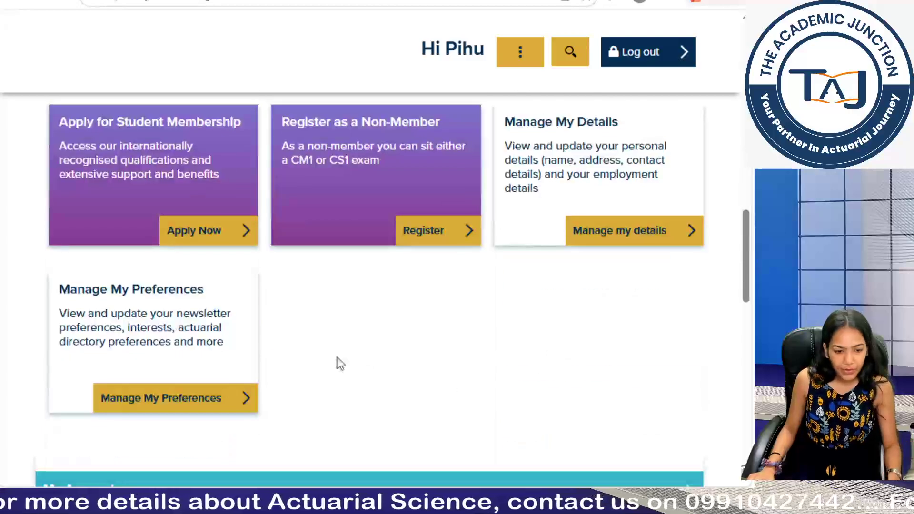
left_click(194, 234)
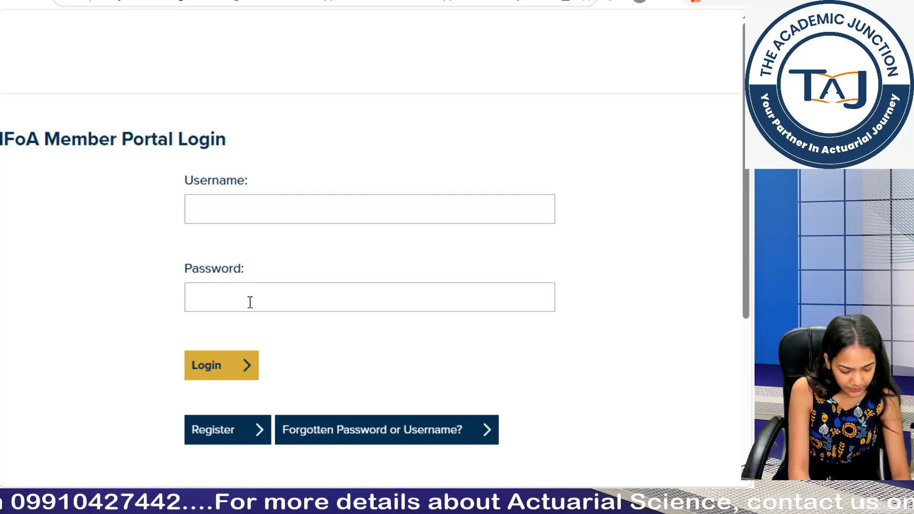
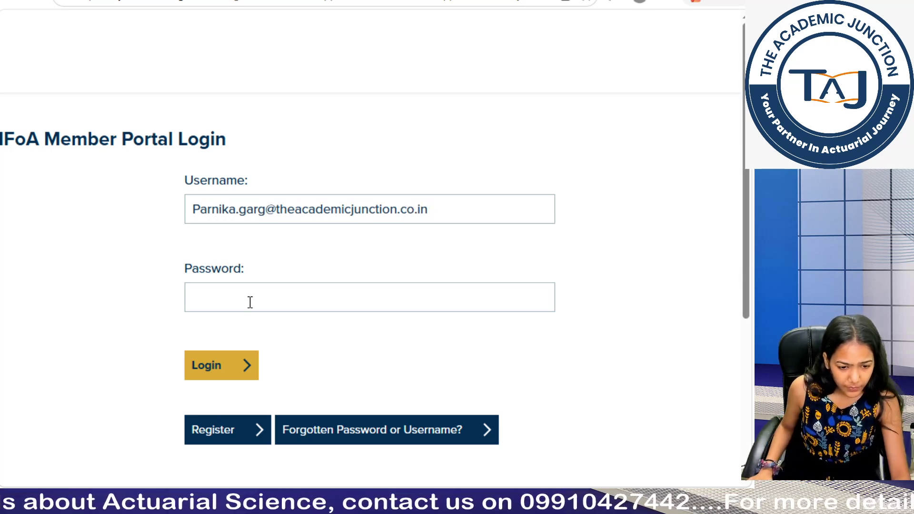
Step: Sign in to the Member Portal with the account's e-mail username and password
left_click(250, 303)
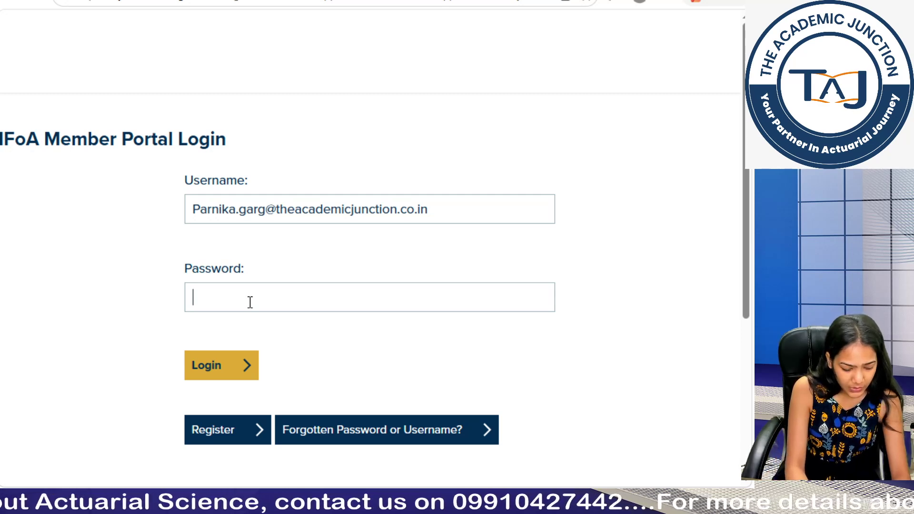
type("•••••••••")
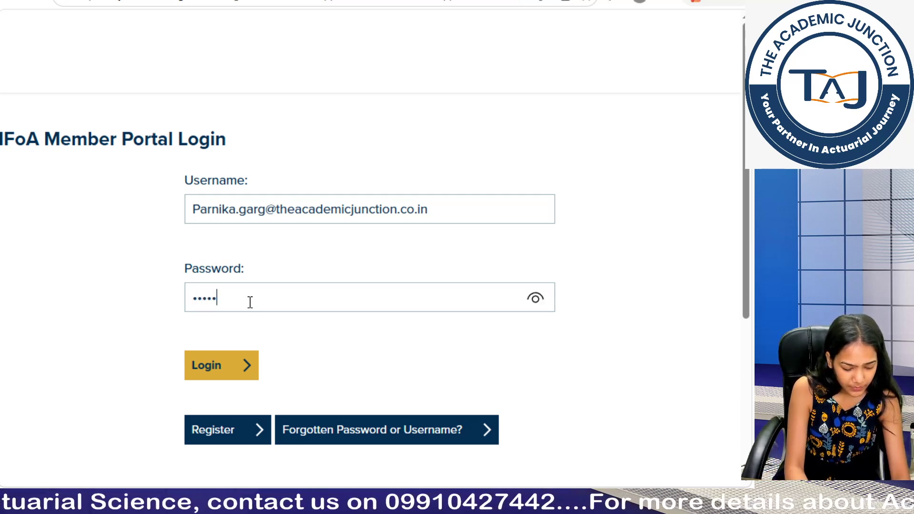
type("•")
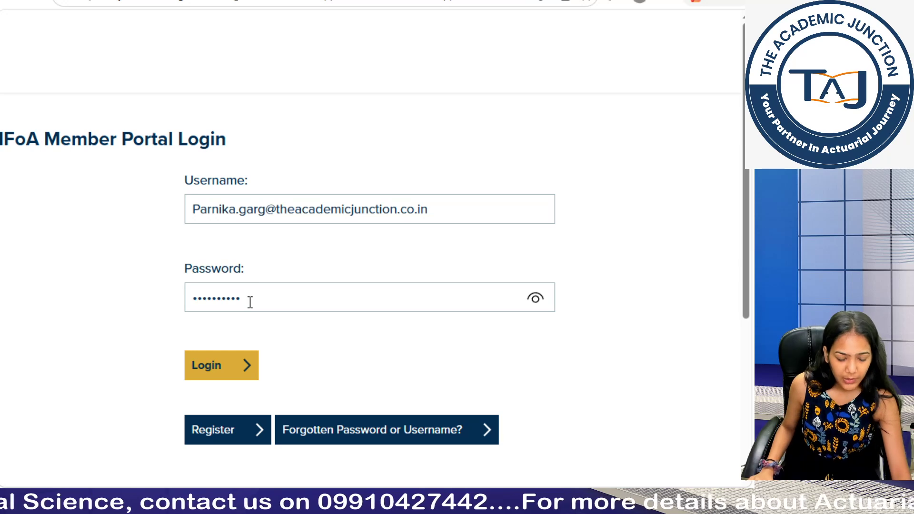
left_click(201, 370)
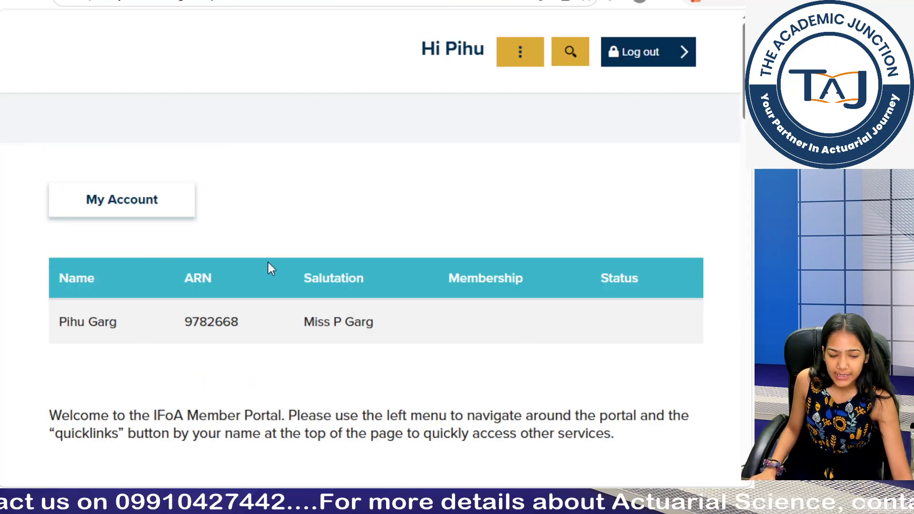
Step: Go to the Apply For Student Membership option from the account's Membership menu
scroll(267, 263, "down", 12)
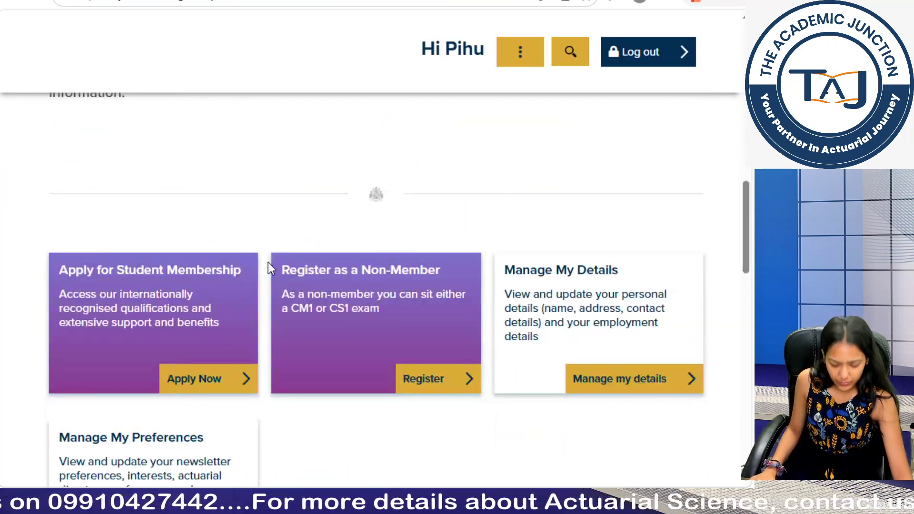
scroll(268, 262, "down", 9)
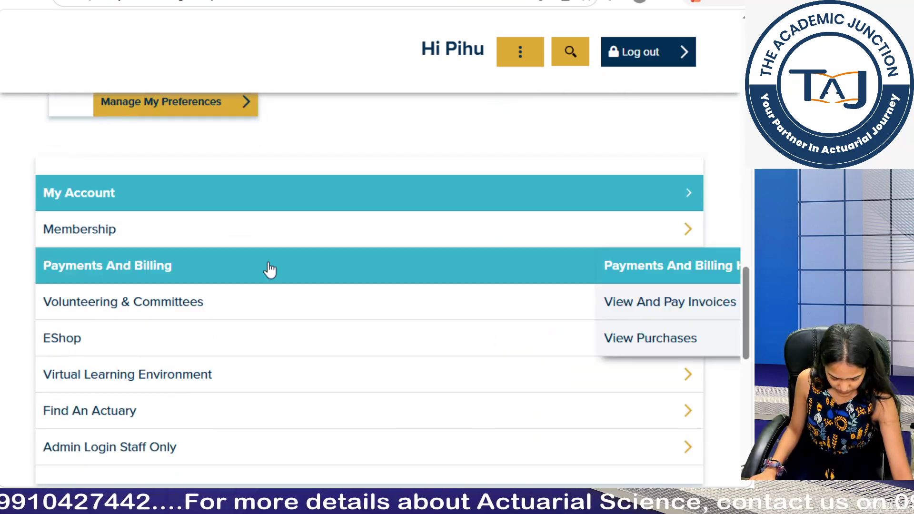
scroll(269, 269, "up", 1)
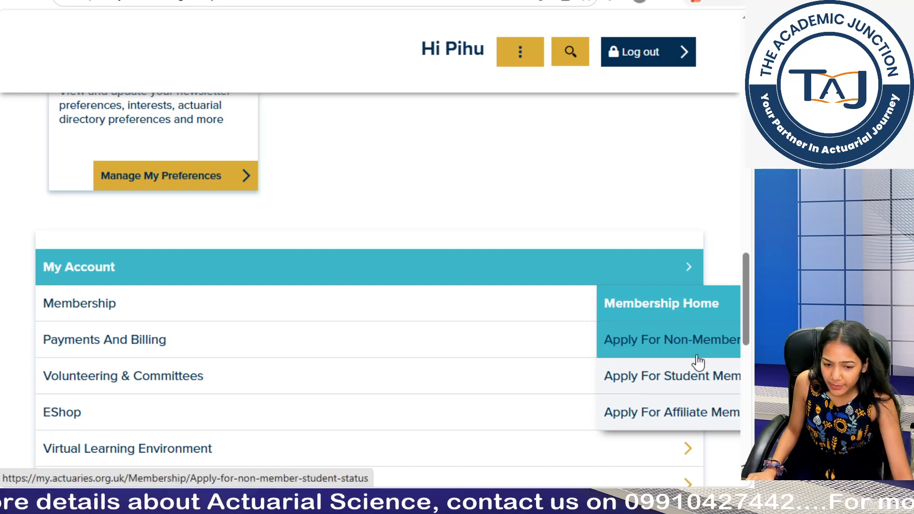
left_click(685, 389)
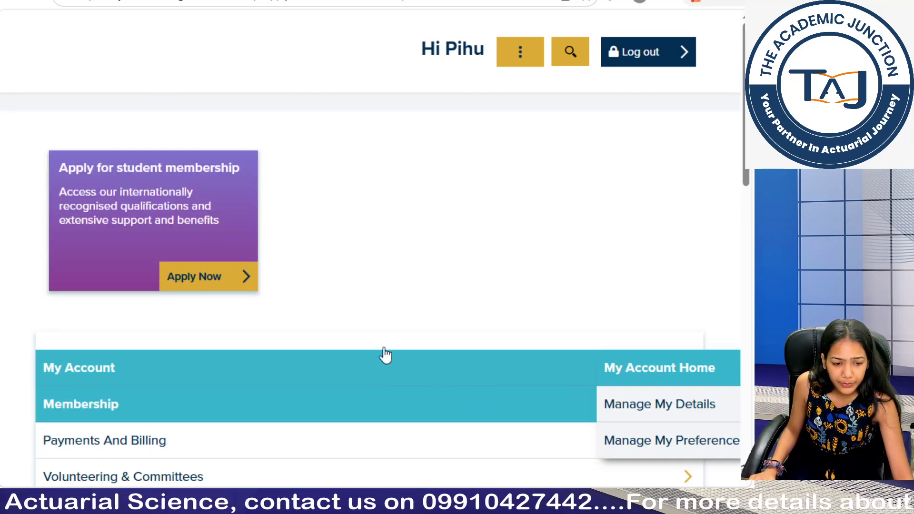
Step: Start a new application with Apply Now on the student membership card
scroll(473, 297, "down", 10)
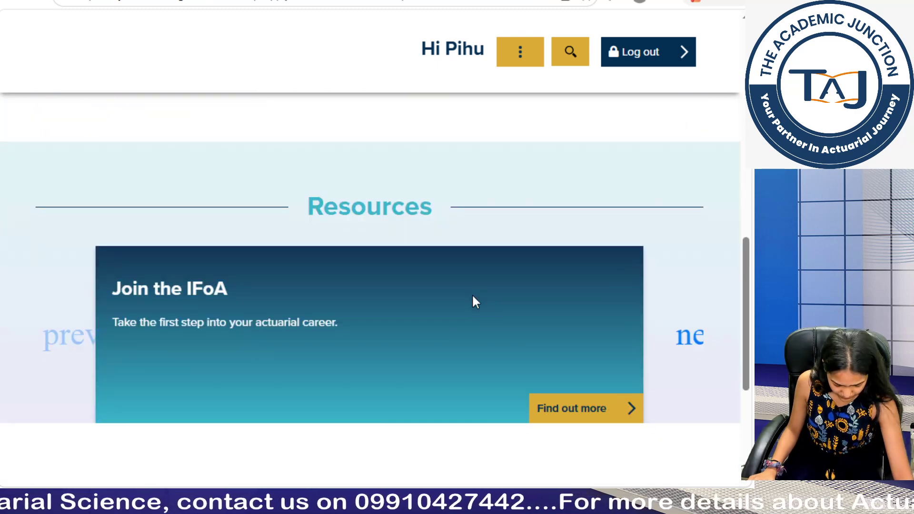
scroll(473, 301, "down", 5)
scroll(473, 301, "up", 15)
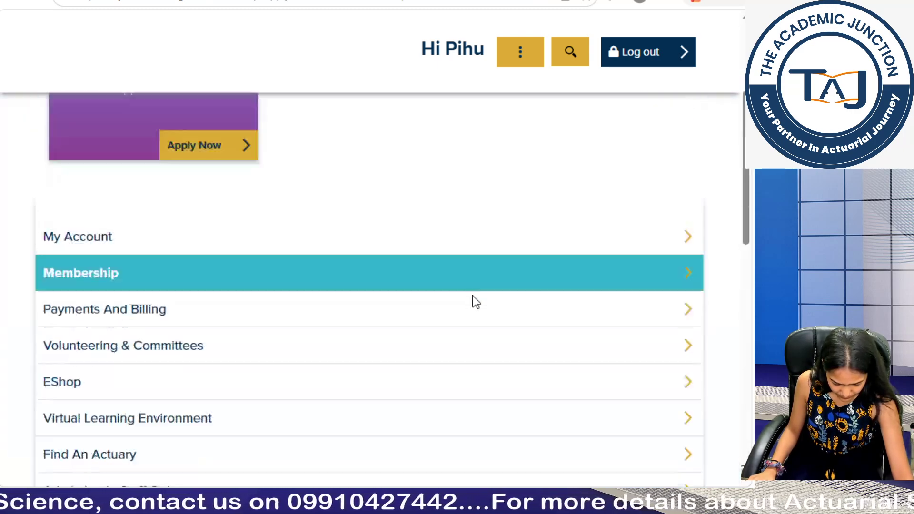
scroll(473, 302, "up", 3)
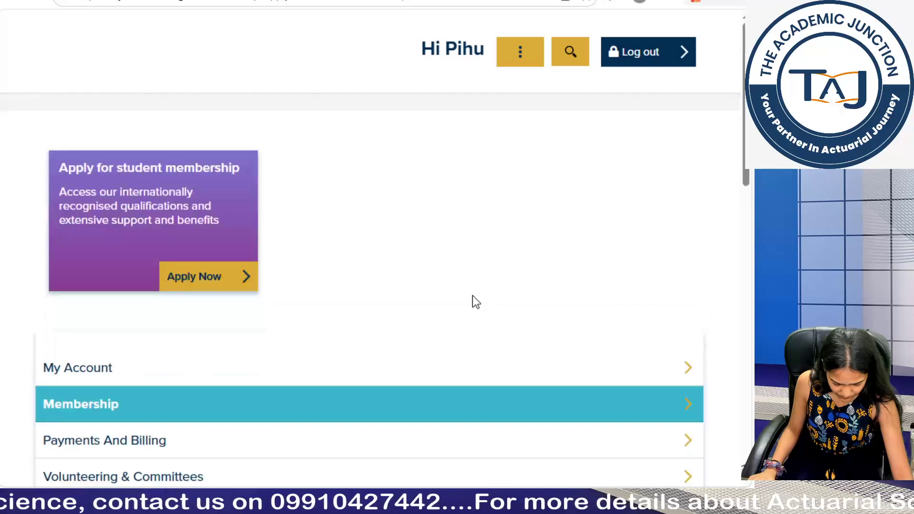
left_click(202, 276)
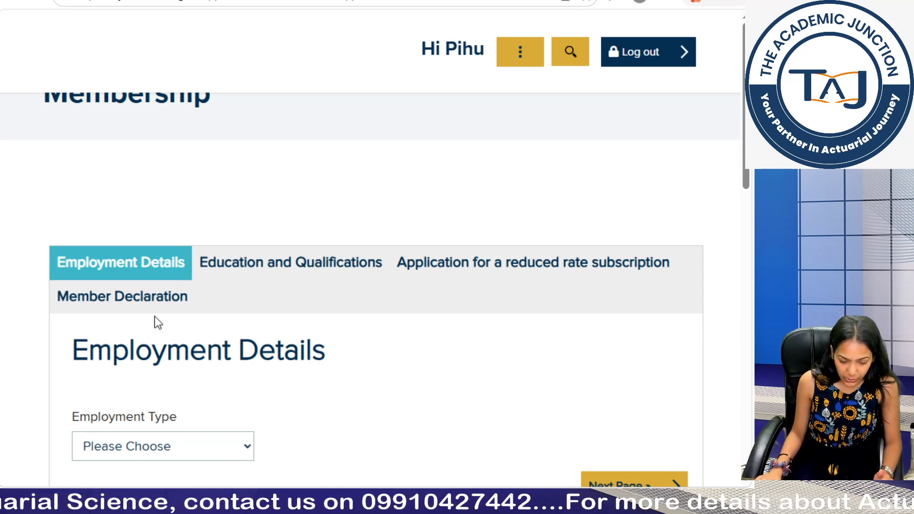
Step: Set Employment Type to Not Working and continue to Education and Qualifications
scroll(155, 320, "up", 2)
scroll(157, 319, "down", 3)
scroll(157, 317, "down", 3)
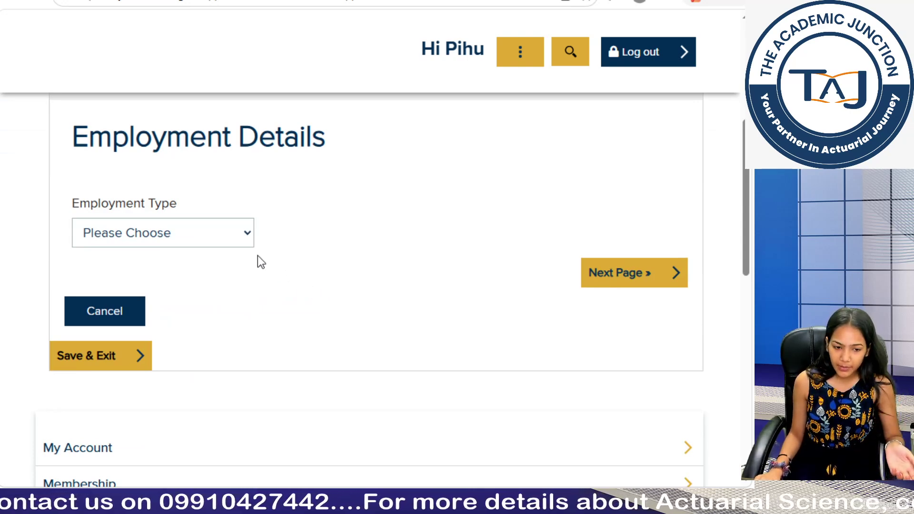
left_click(167, 224)
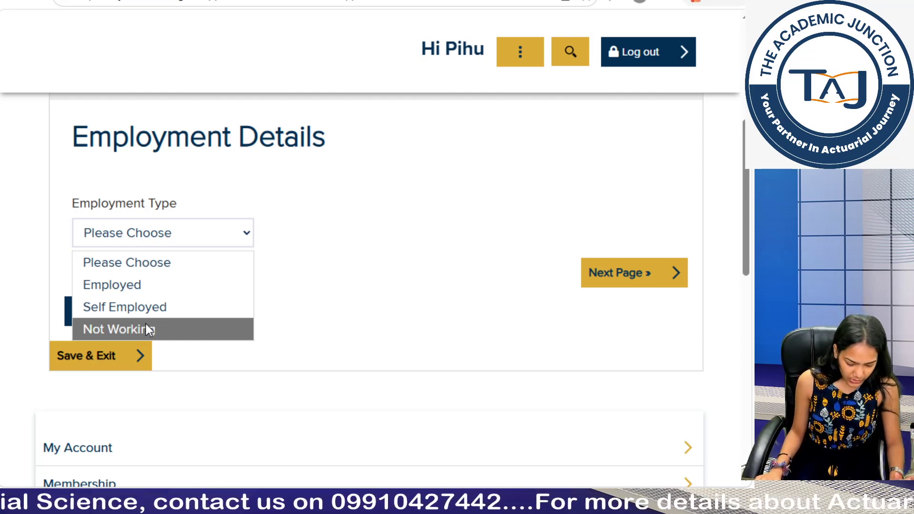
left_click(147, 326)
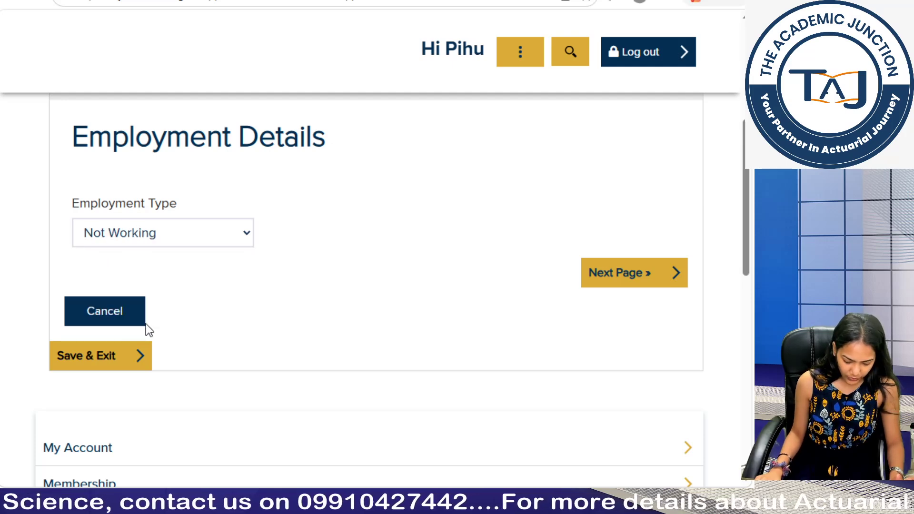
left_click(625, 279)
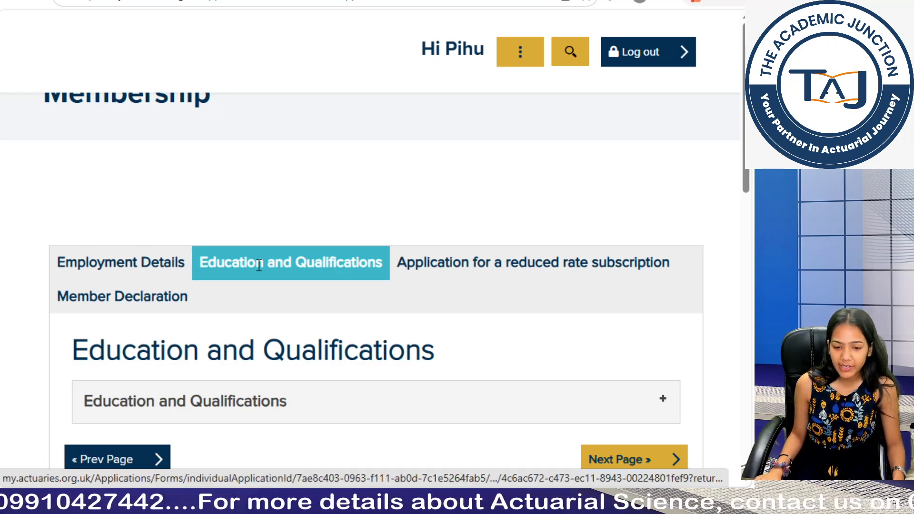
Step: Expand Education and Qualifications and answer No to studying with a tuition provider
scroll(258, 265, "down", 3)
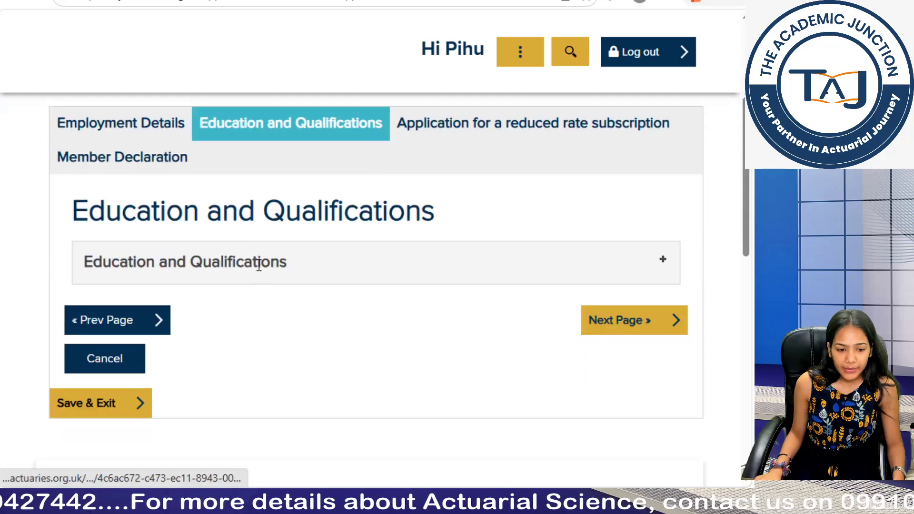
left_click(264, 268)
scroll(264, 275, "up", 6)
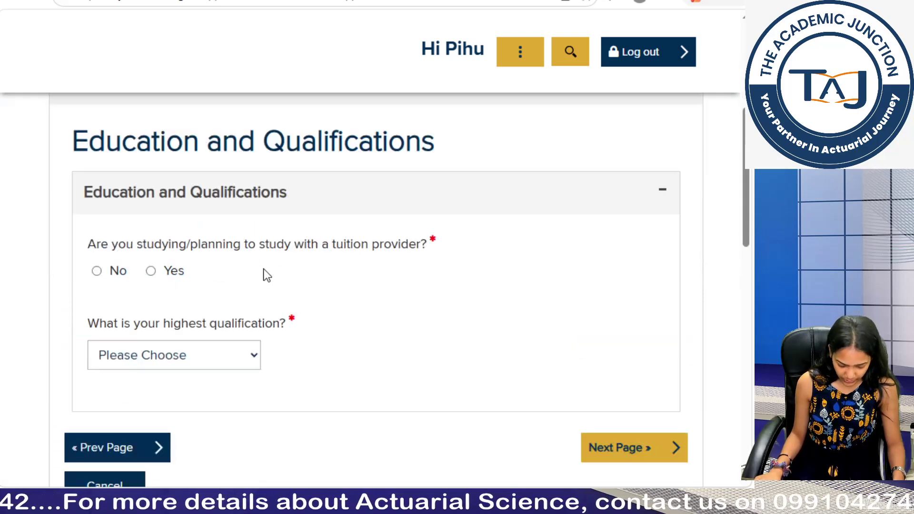
scroll(264, 276, "down", 3)
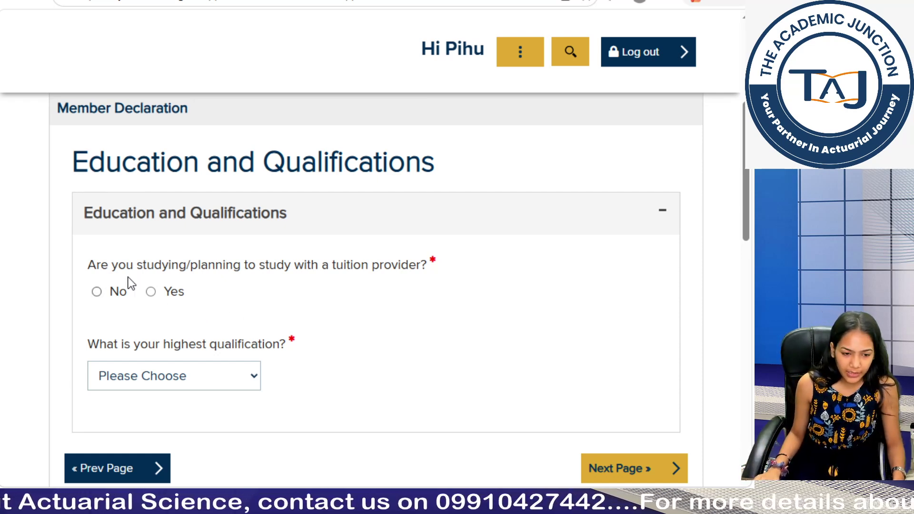
left_click(97, 292)
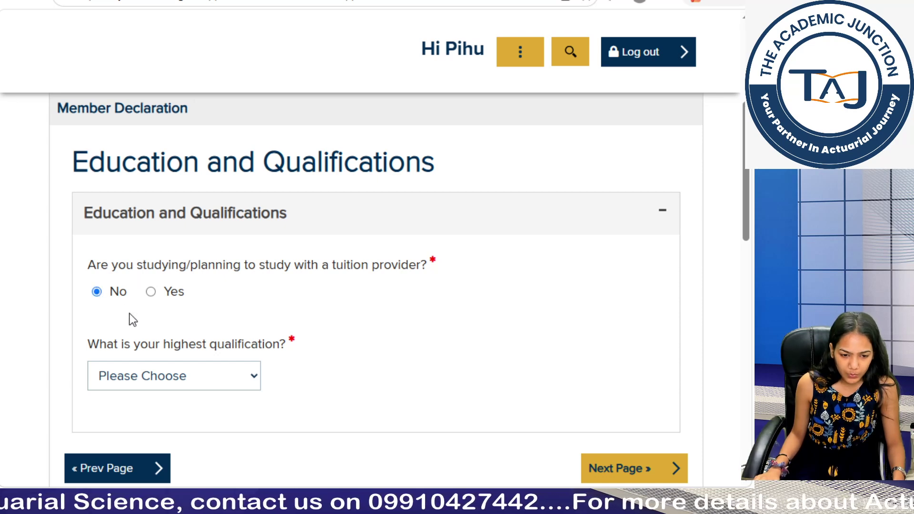
Step: Set the highest qualification to High School and expand its details section
scroll(213, 374, "down", 2)
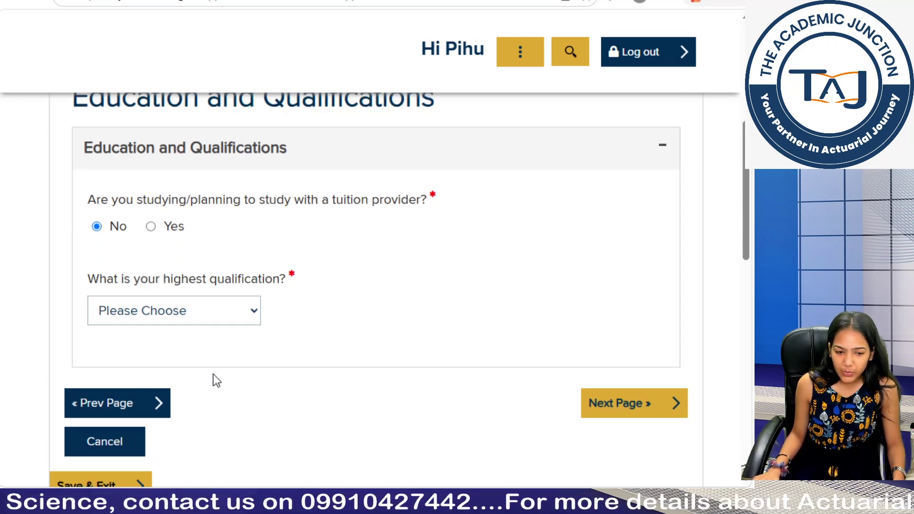
left_click(213, 310)
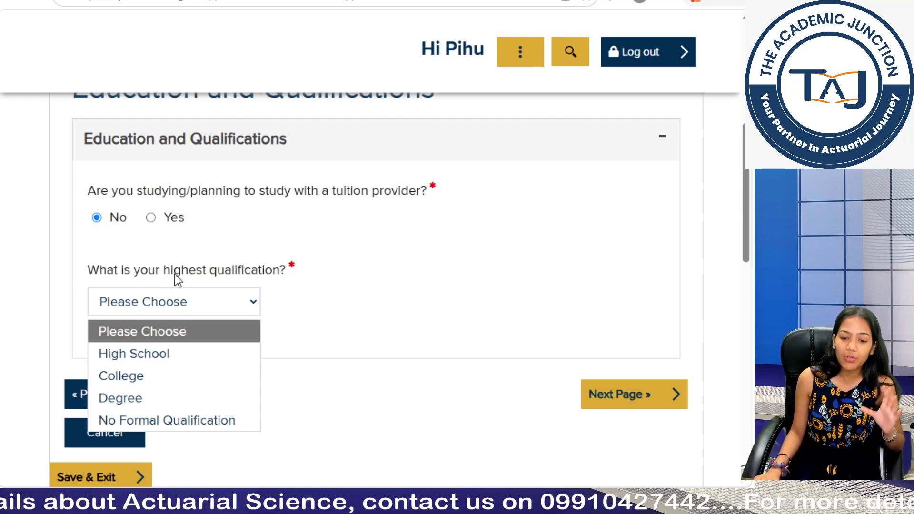
left_click(190, 360)
scroll(245, 369, "down", 2)
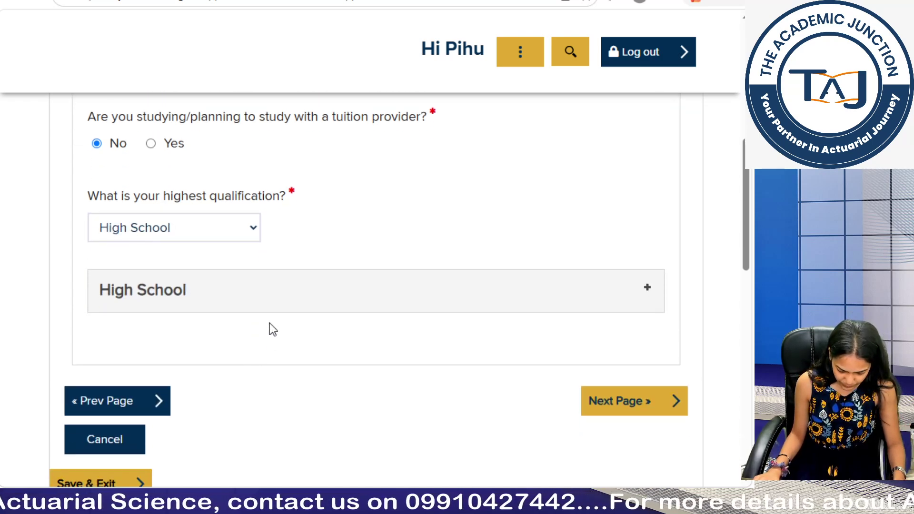
left_click(274, 303)
Step: Enter institution GRGA and qualification 'Commerce with mathematics' for High School
scroll(265, 333, "down", 4)
left_click(112, 230)
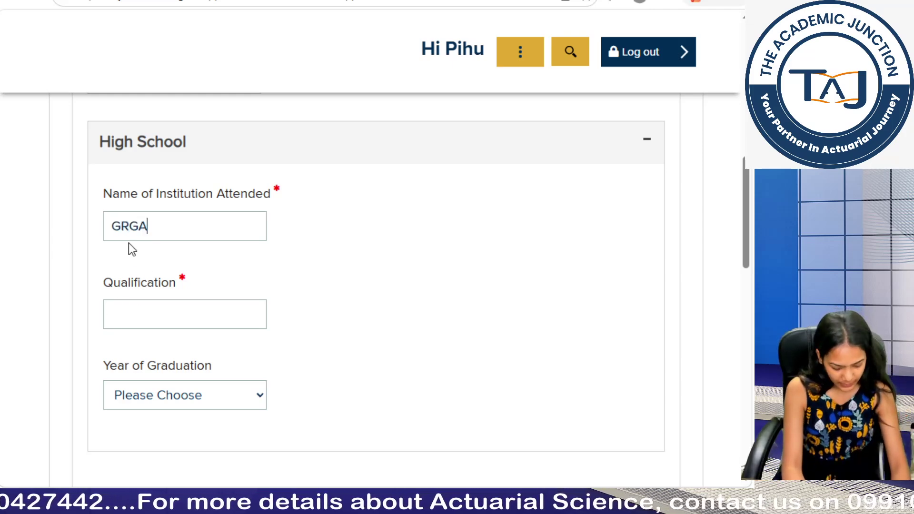
left_click(161, 314)
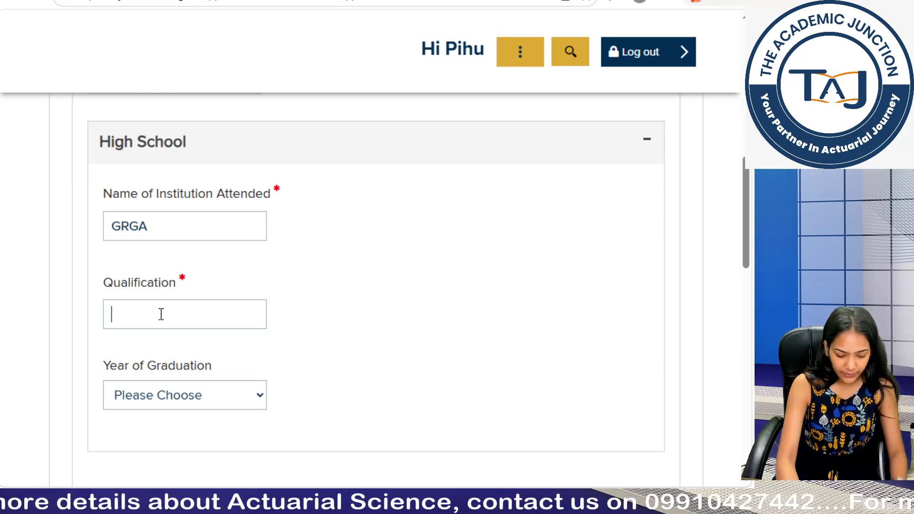
type("Commer")
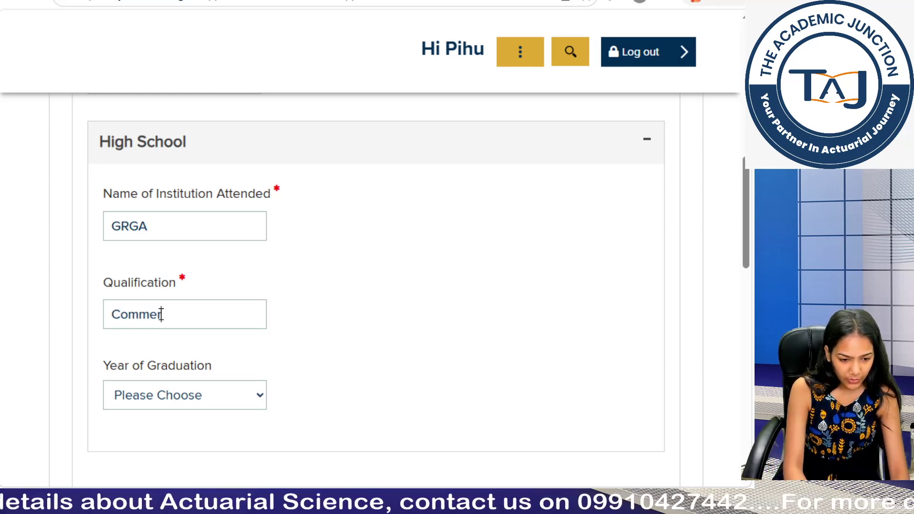
type("ce with math")
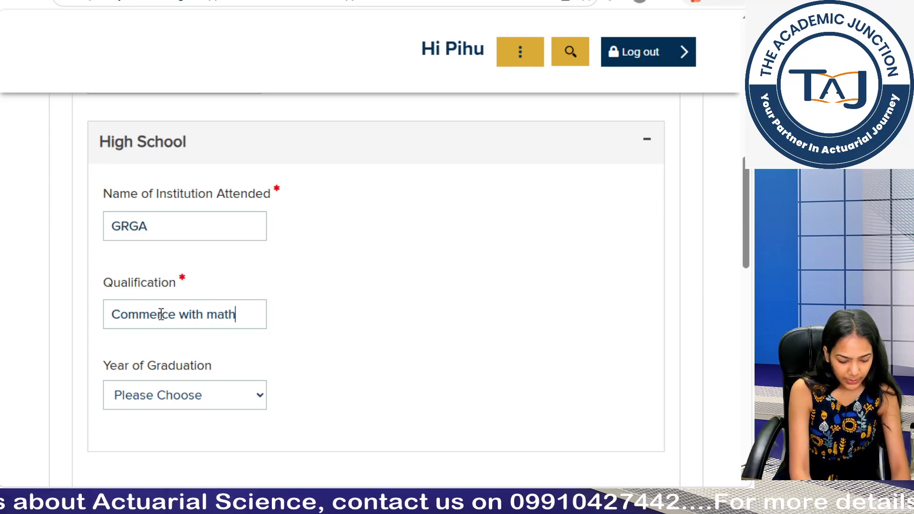
type("ematics")
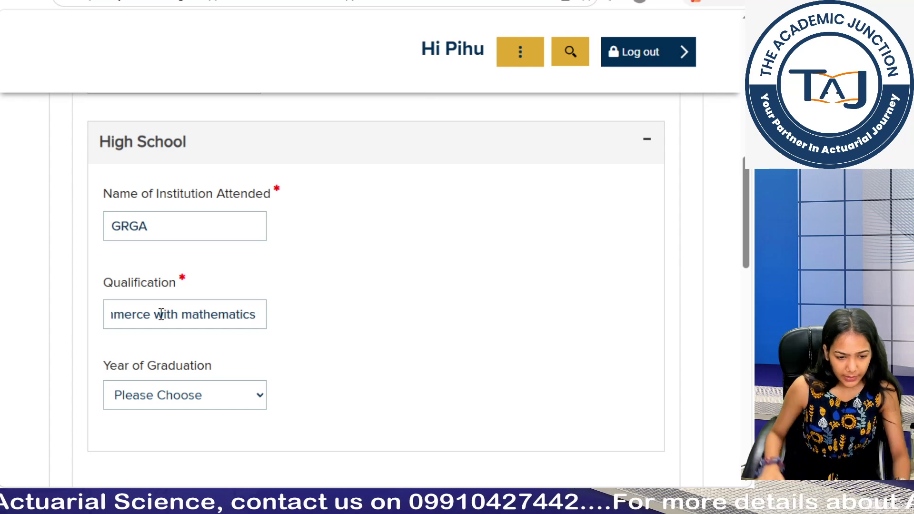
Step: Set the year of graduation to 2023 and continue to the reduced-rate subscription step
left_click(188, 402)
scroll(186, 333, "down", 1)
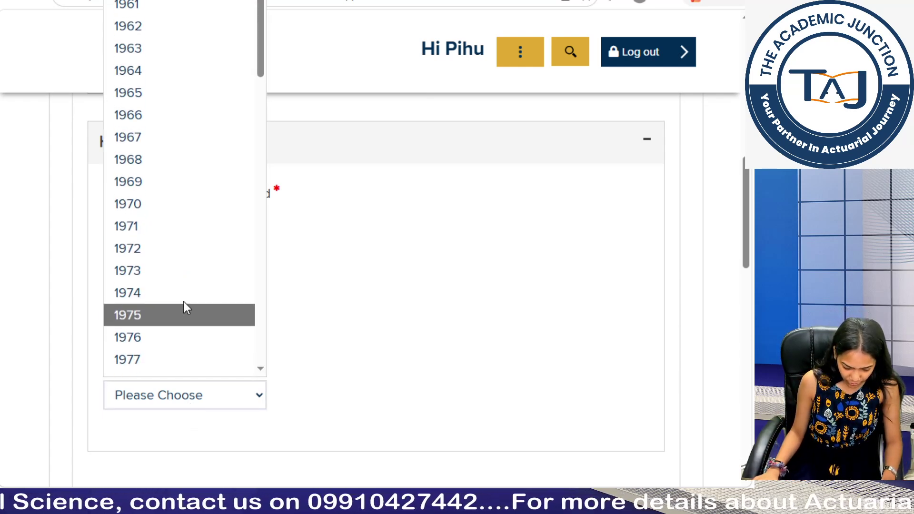
scroll(185, 304, "down", 15)
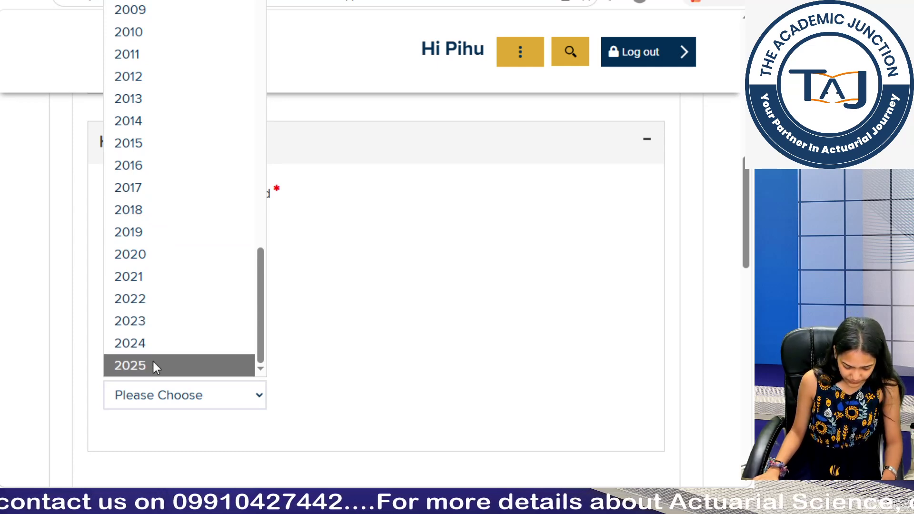
left_click(156, 324)
scroll(181, 395, "down", 5)
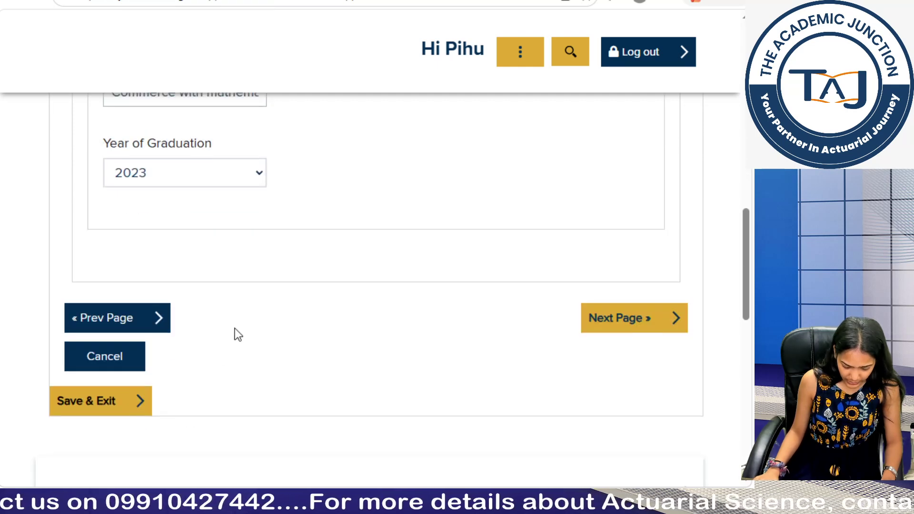
left_click(645, 328)
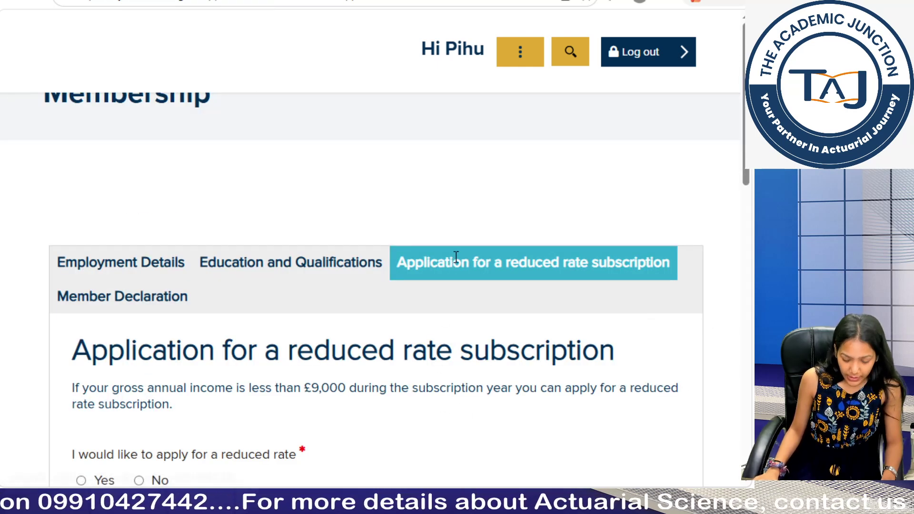
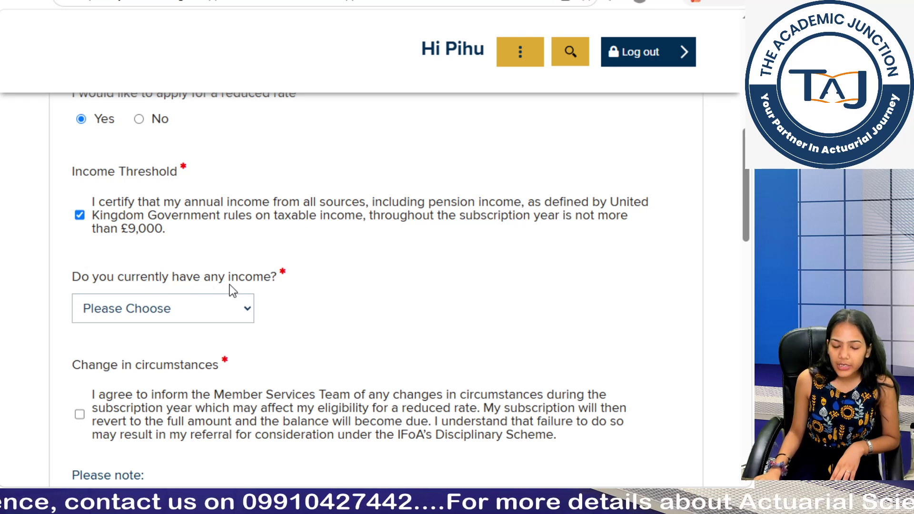
Step: Open the Yes/No choices for 'Do you currently have any income?'
left_click(199, 308)
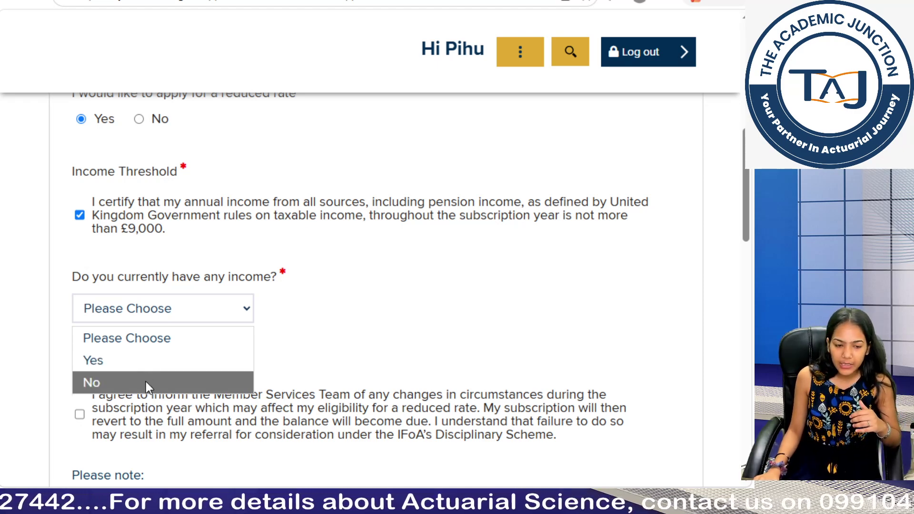
Step: Answer No to the current income question
left_click(146, 381)
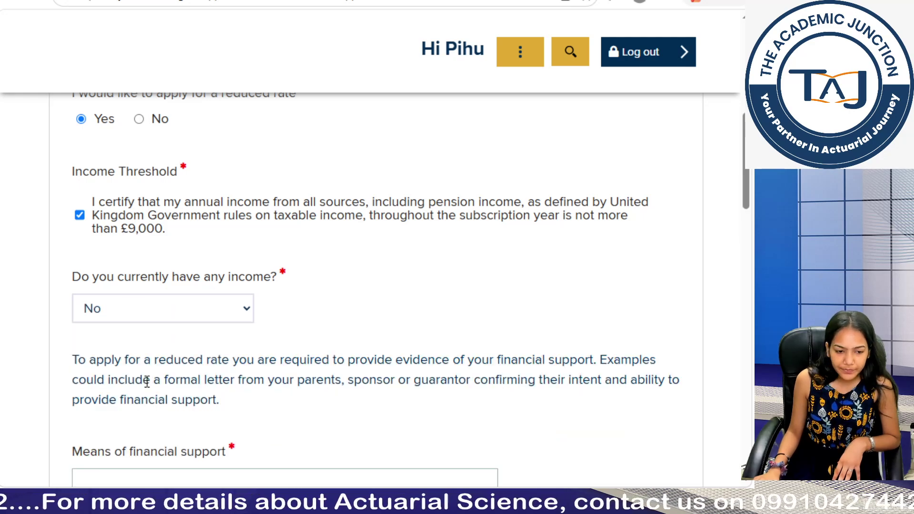
scroll(114, 362, "down", 5)
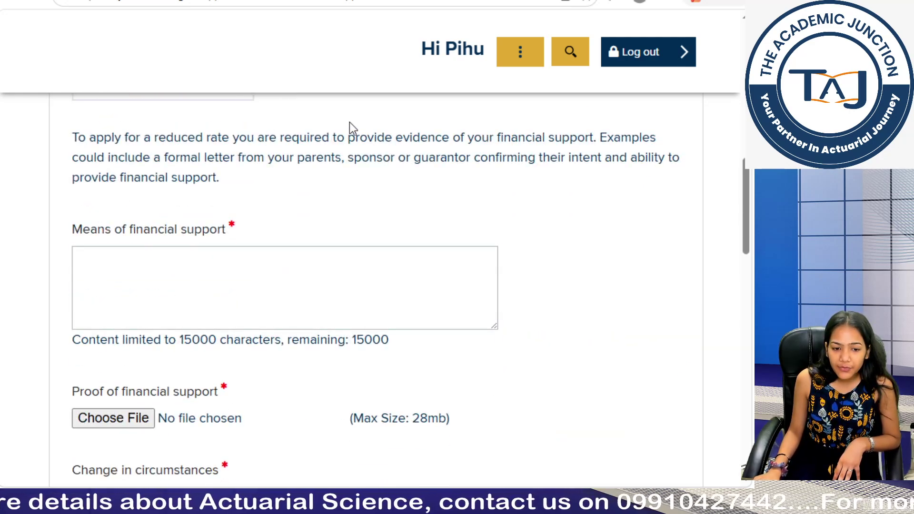
left_click_drag(393, 137, 587, 138)
left_click(536, 211)
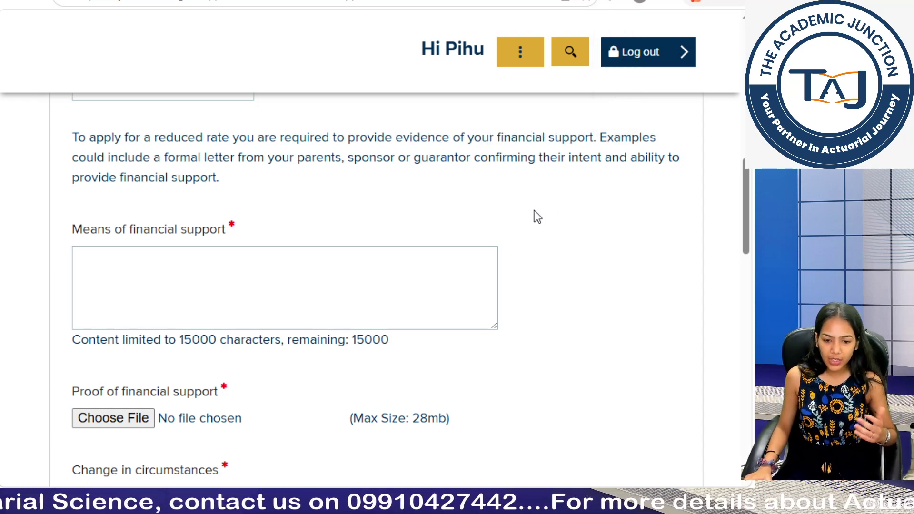
Step: Enter 'Parents' as the means of financial support
left_click(306, 287)
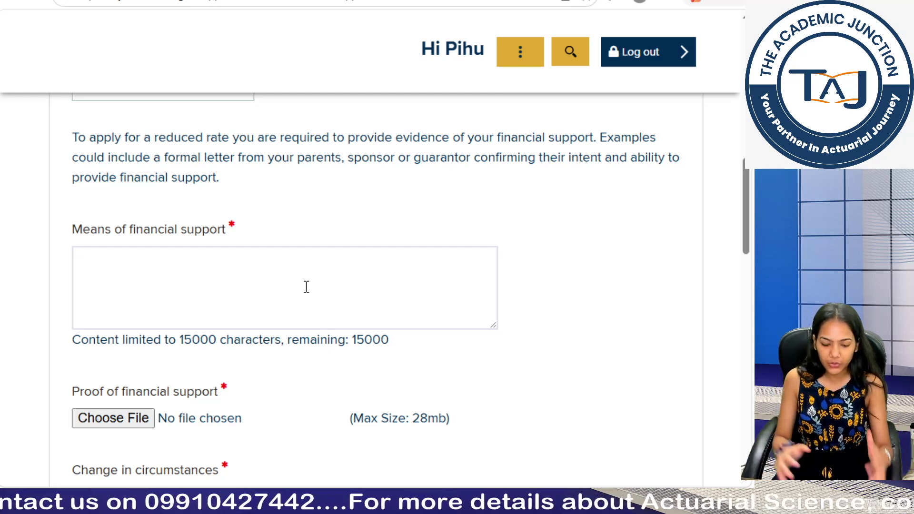
type("Parents")
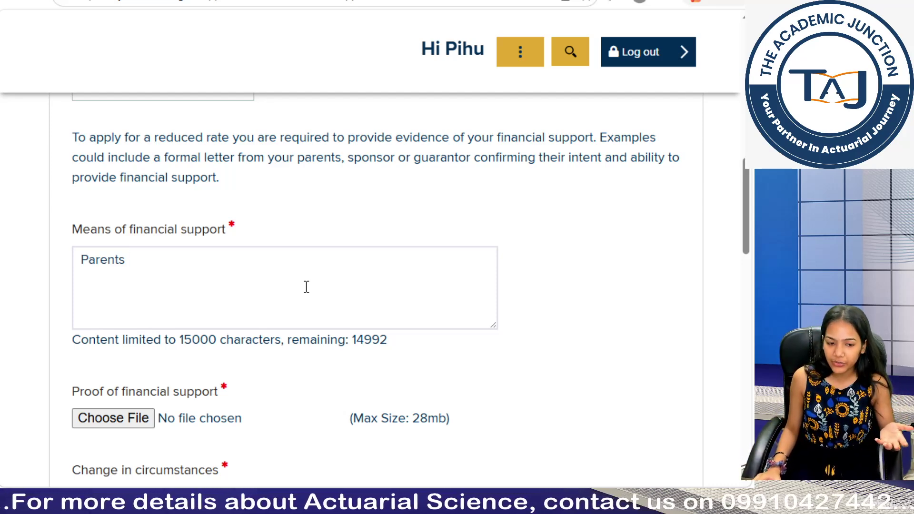
scroll(306, 286, "down", 3)
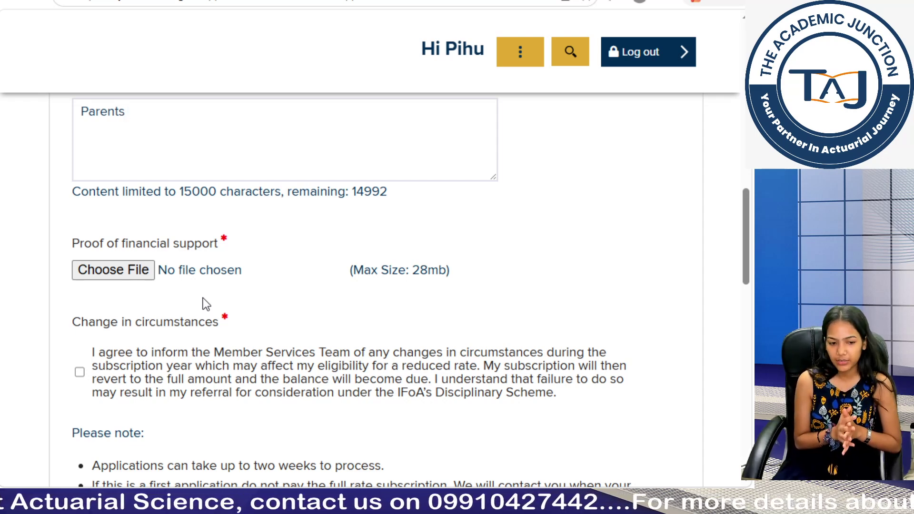
Step: Tick the Change in circumstances agreement and review the processing-time note below it
left_click(79, 372)
scroll(190, 357, "down", 2)
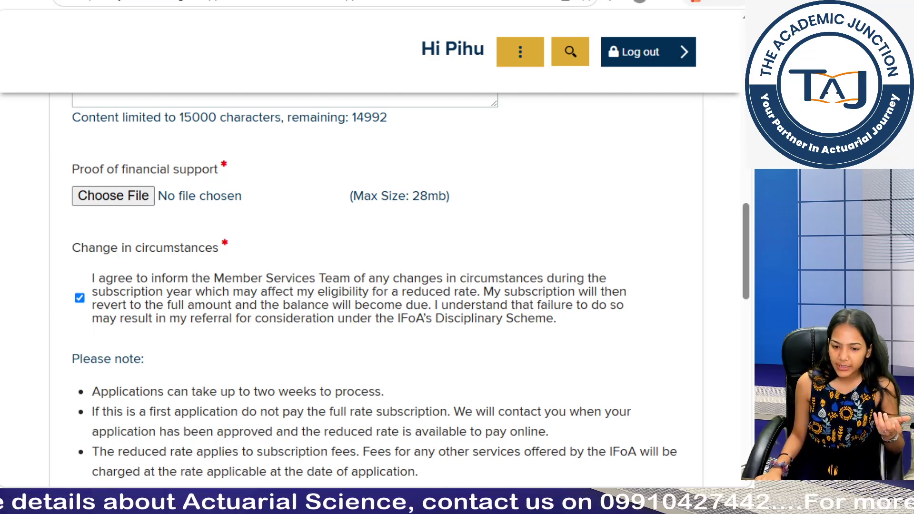
scroll(398, 316, "down", 5)
scroll(398, 316, "up", 3)
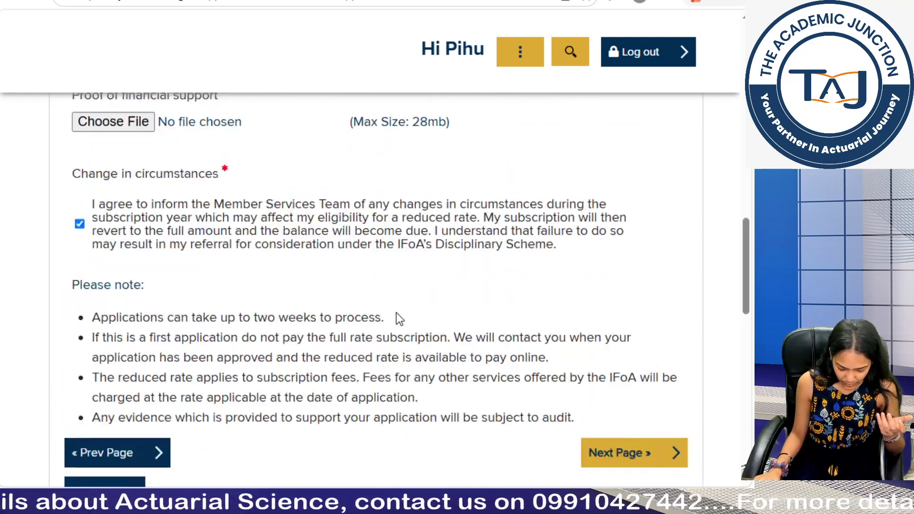
scroll(399, 318, "down", 1)
scroll(399, 318, "down", 1)
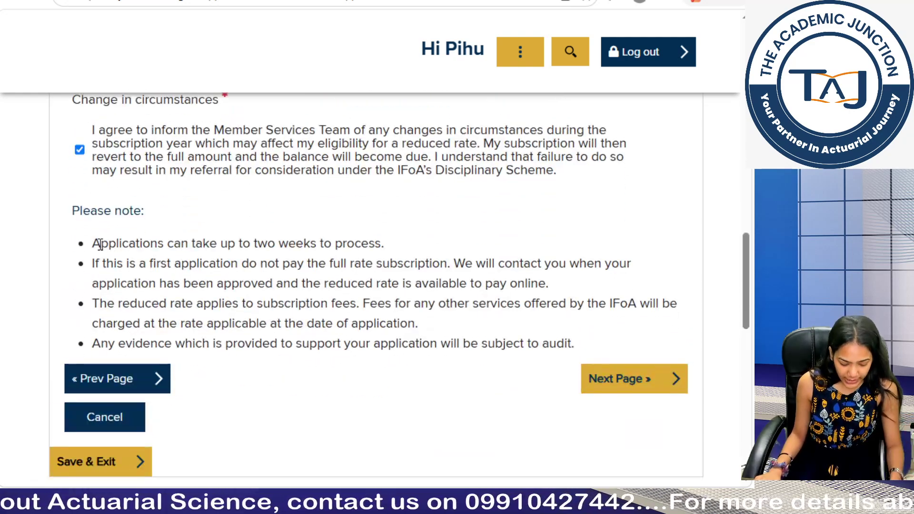
left_click_drag(220, 243, 405, 238)
left_click(393, 241)
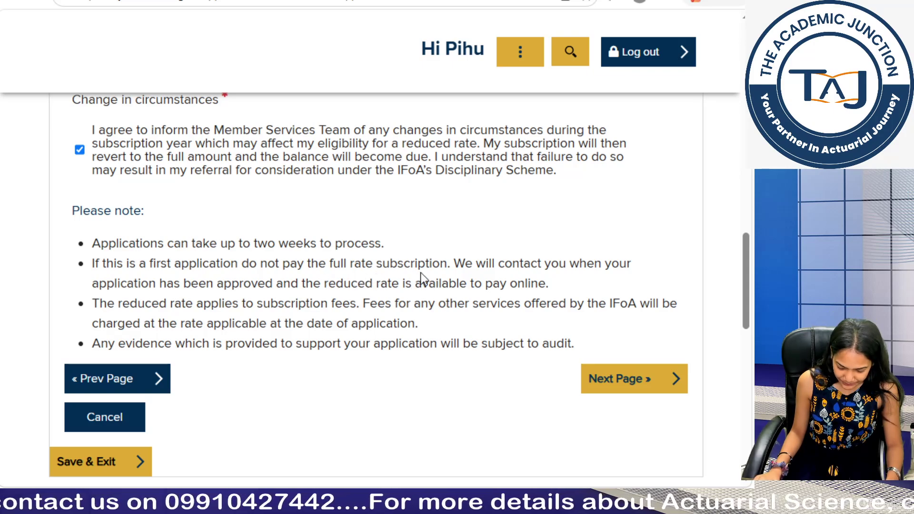
scroll(417, 275, "down", 2)
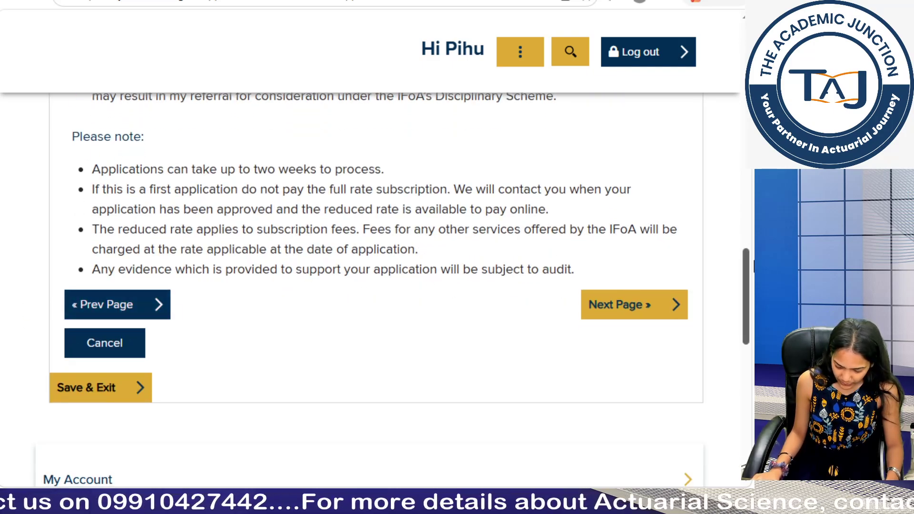
Step: Try the next page and find the 'You must submit a file' error under Proof of financial support
left_click(629, 318)
scroll(410, 328, "up", 2)
scroll(411, 328, "down", 5)
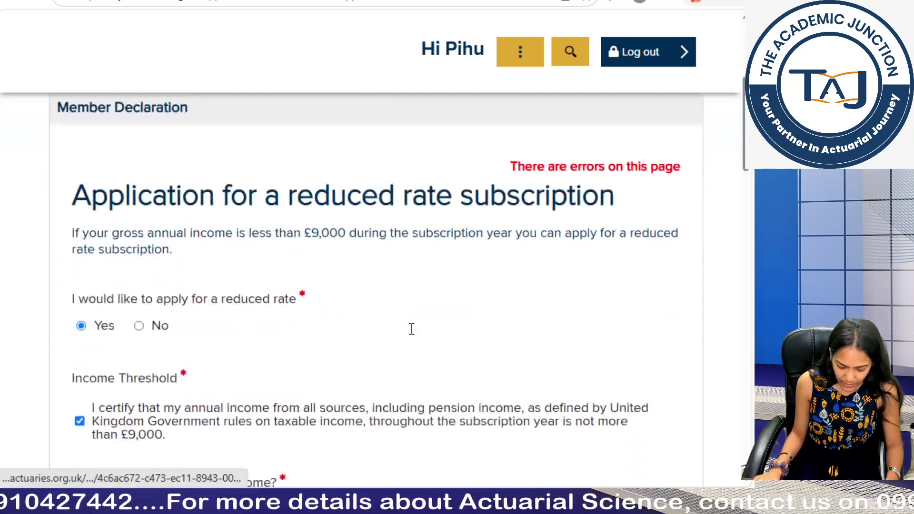
scroll(411, 329, "down", 1)
scroll(358, 310, "up", 5)
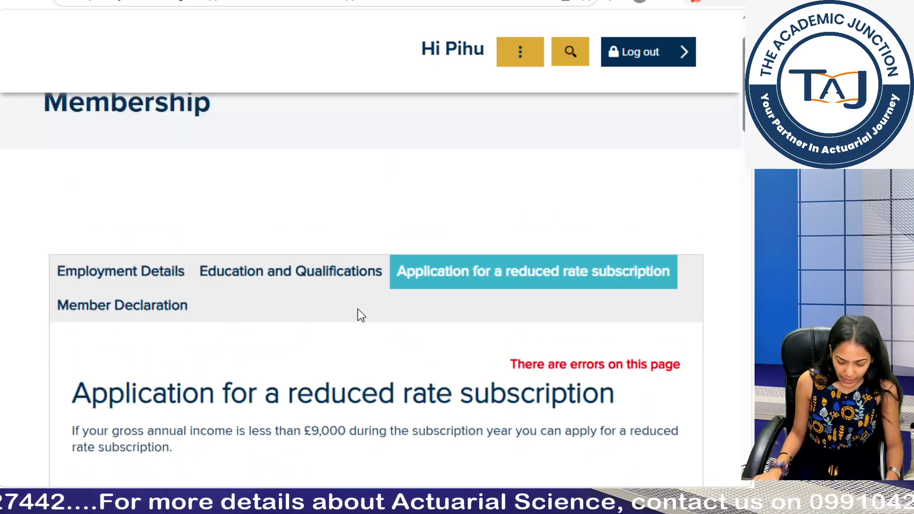
scroll(358, 310, "down", 10)
scroll(358, 309, "up", 2)
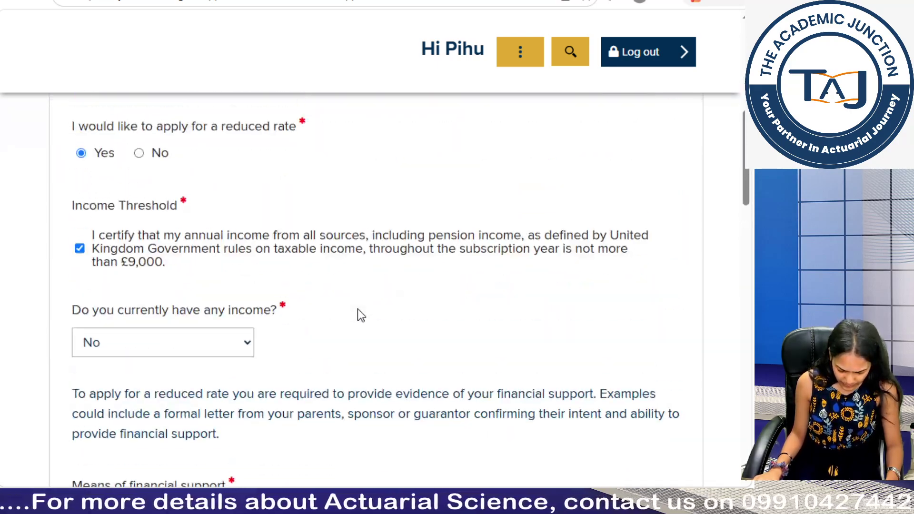
scroll(358, 309, "down", 2)
scroll(358, 310, "down", 5)
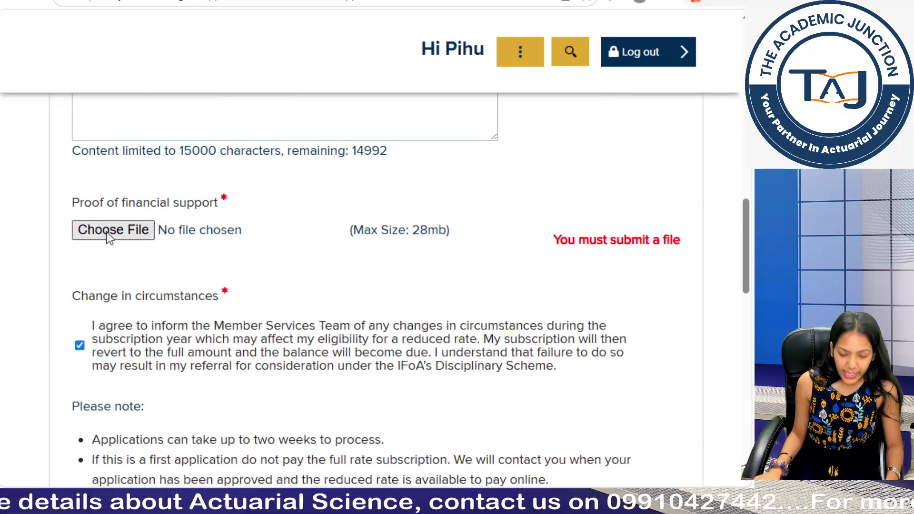
scroll(142, 275, "up", 4)
scroll(143, 275, "up", 12)
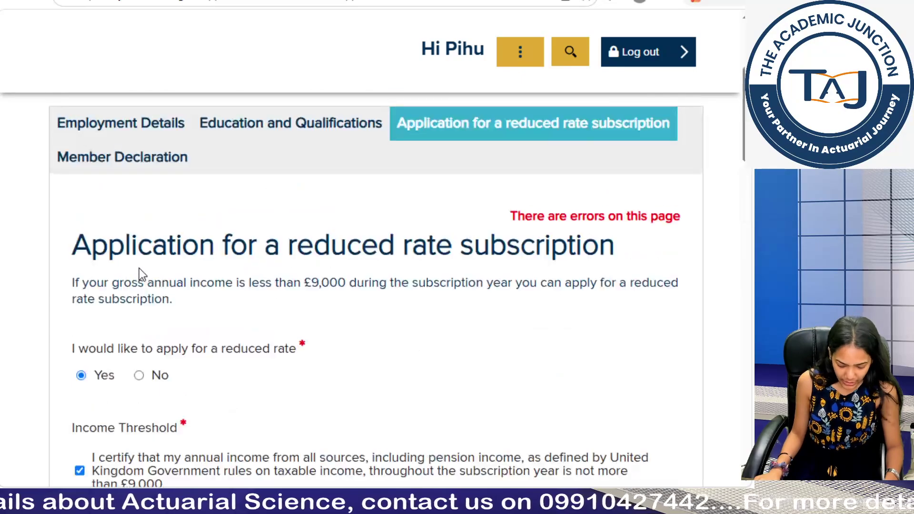
scroll(143, 275, "down", 9)
scroll(139, 272, "down", 6)
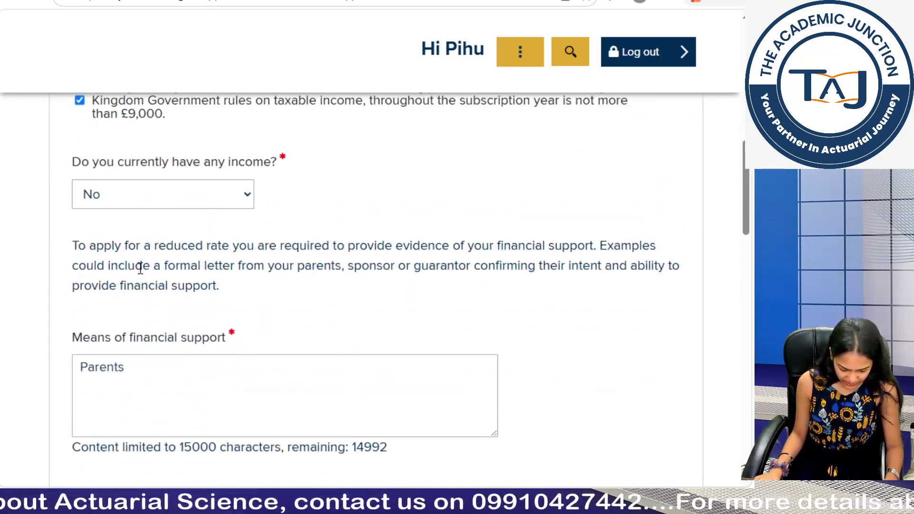
Step: Attach images.jpg from the Pictures folder as proof of financial support
left_click(139, 305)
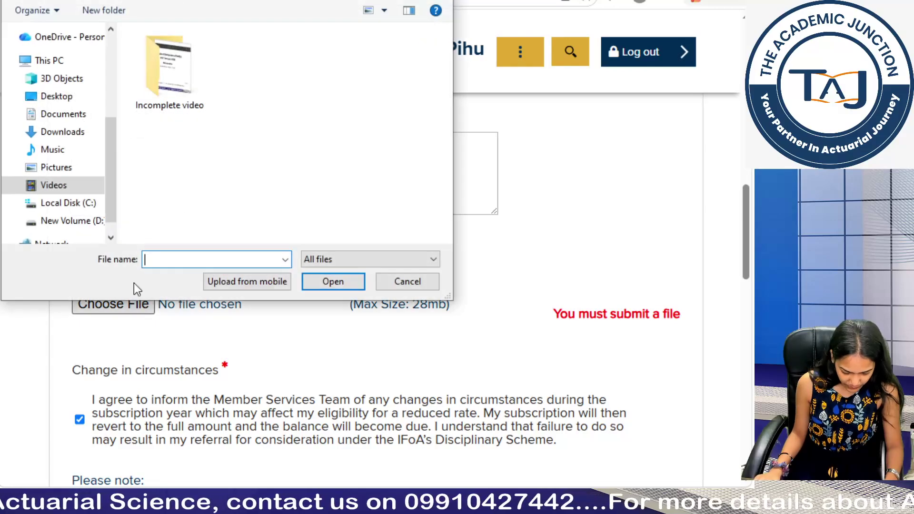
left_click(71, 171)
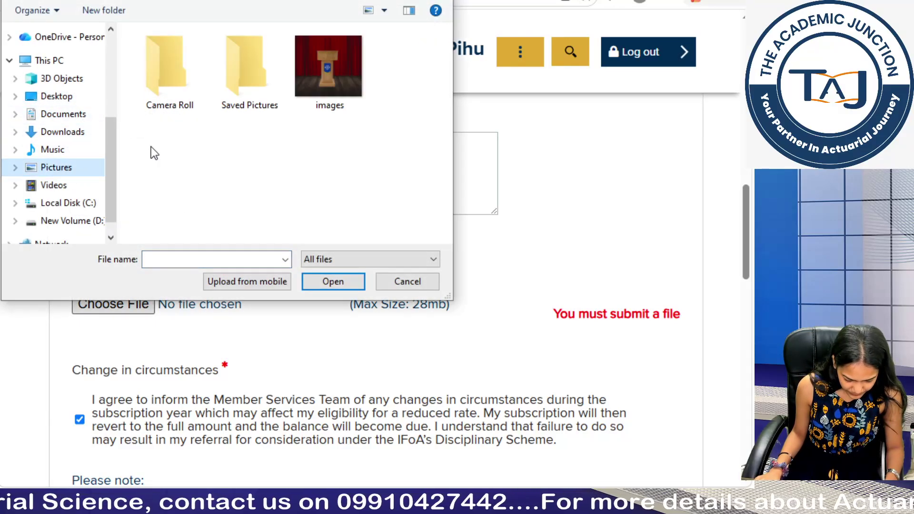
left_click(325, 78)
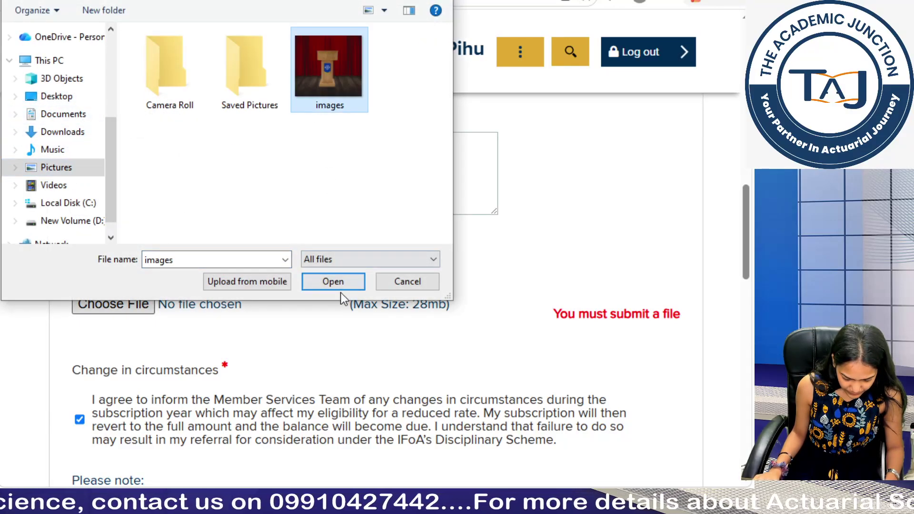
left_click(333, 282)
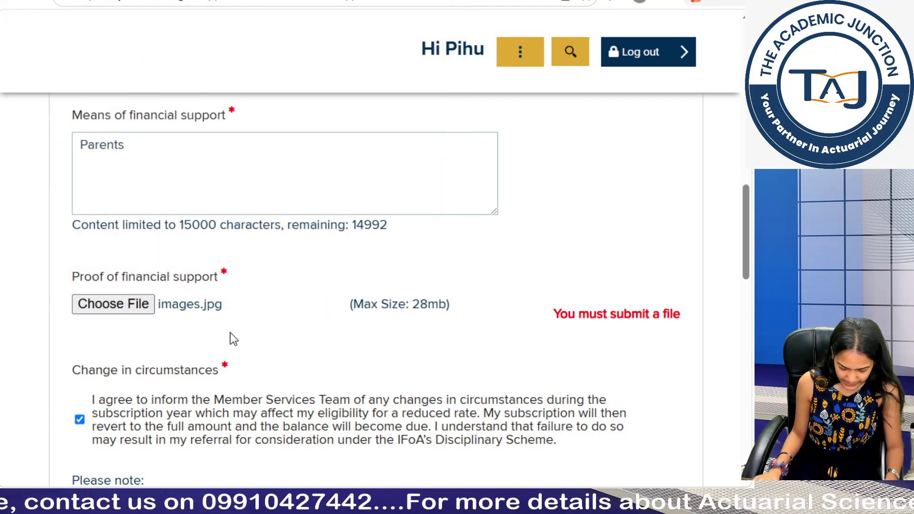
left_click(110, 307)
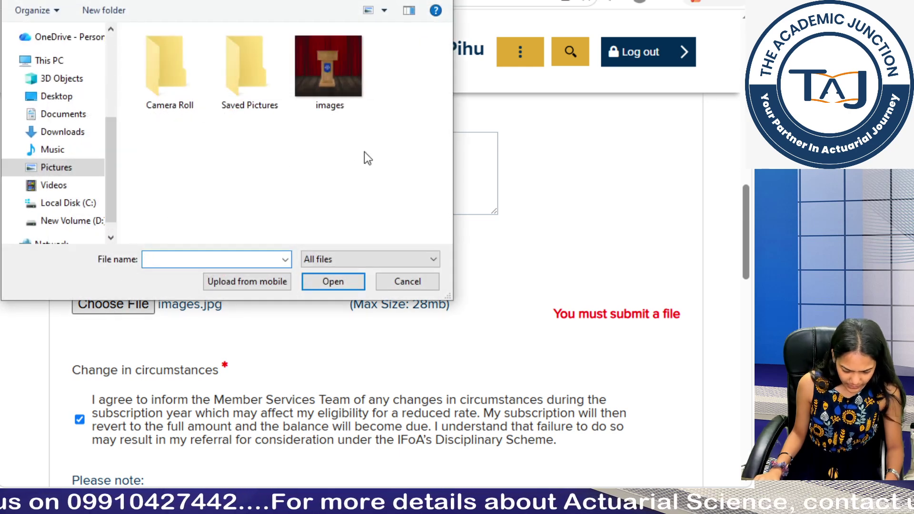
left_click(344, 90)
left_click(328, 282)
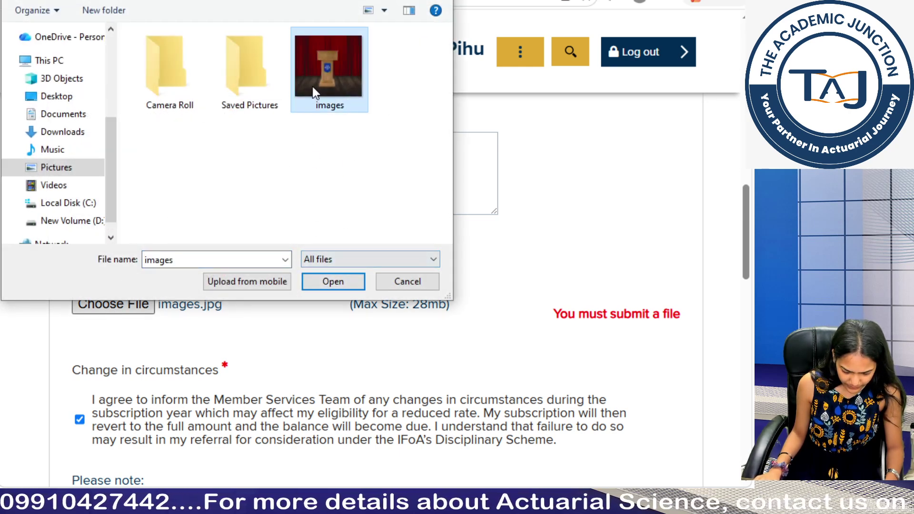
Step: Replace it with the CS2B Specimen PDF from New Volume (D:) > All PBOR
left_click(130, 301)
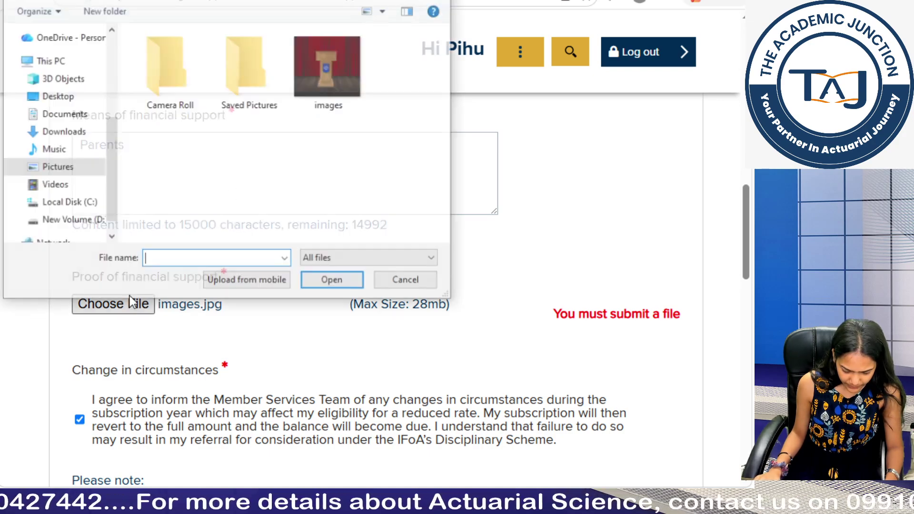
scroll(46, 207, "down", 1)
scroll(46, 207, "up", 1)
scroll(47, 207, "up", 1)
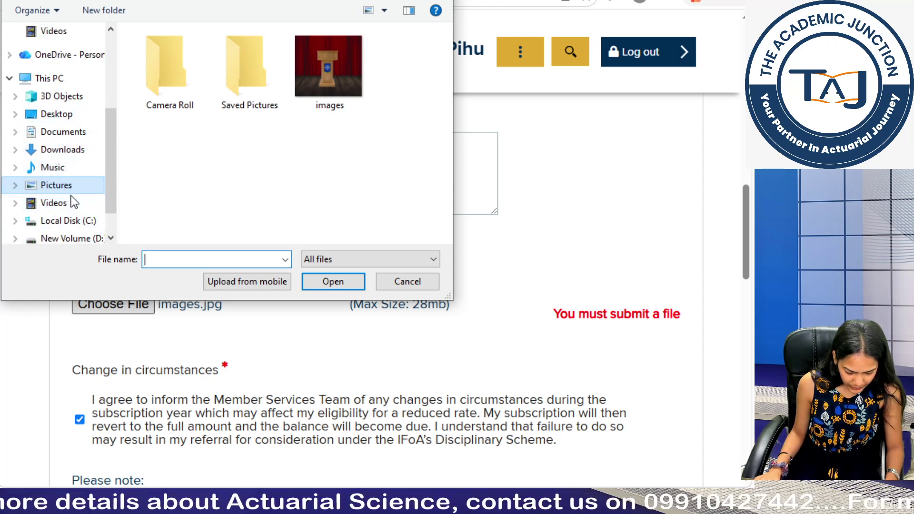
scroll(70, 210, "down", 1)
left_click(73, 221)
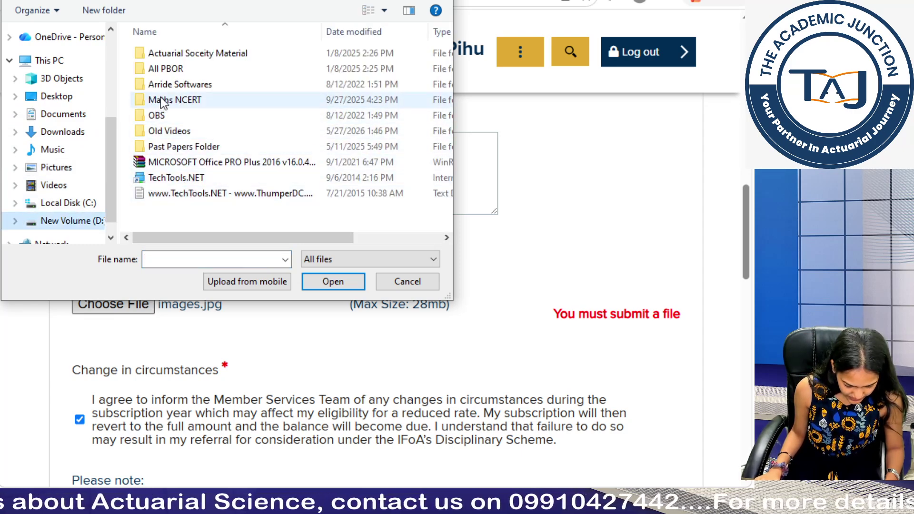
double_click(178, 75)
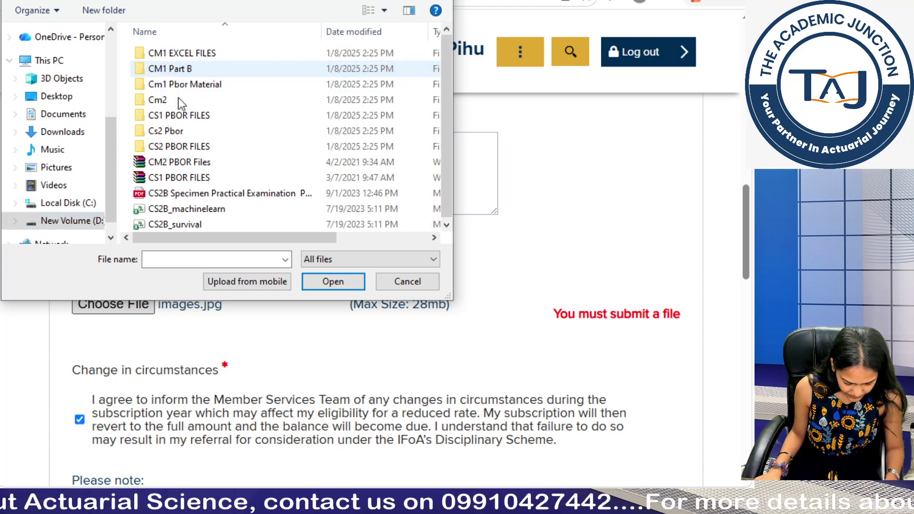
left_click(177, 198)
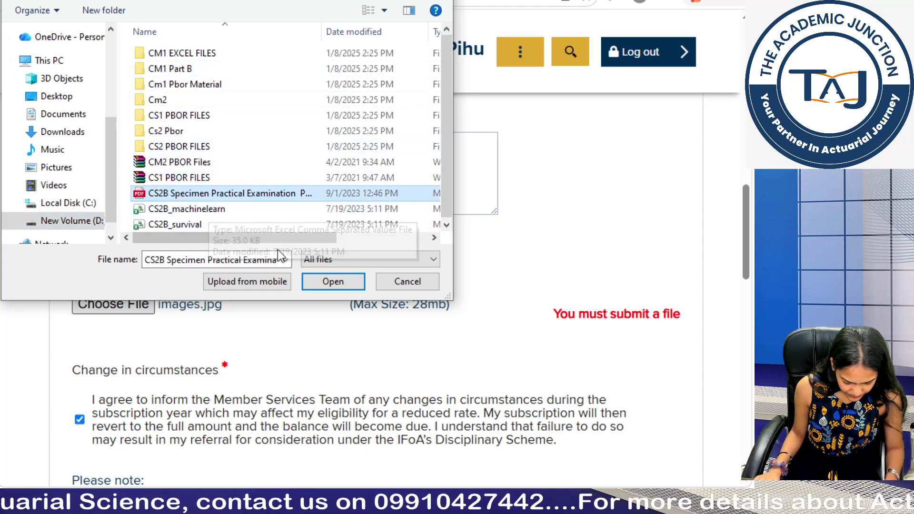
left_click(315, 283)
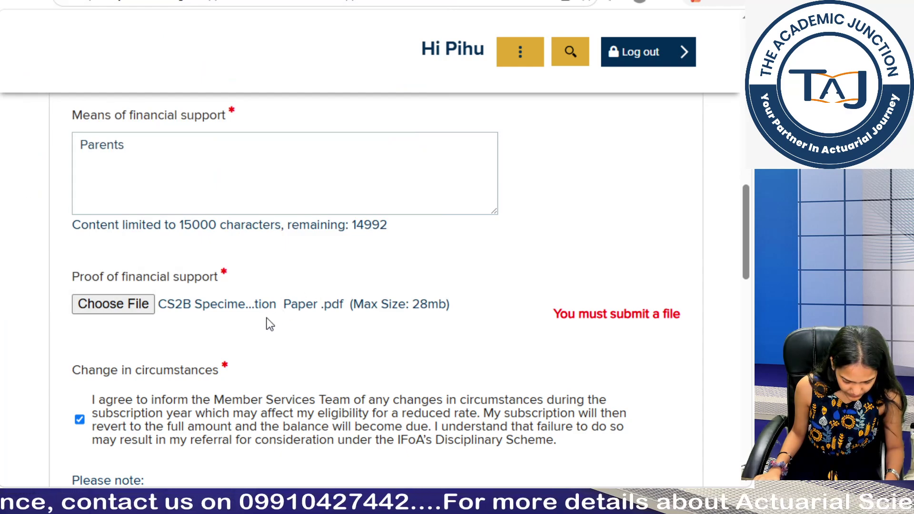
scroll(229, 319, "down", 10)
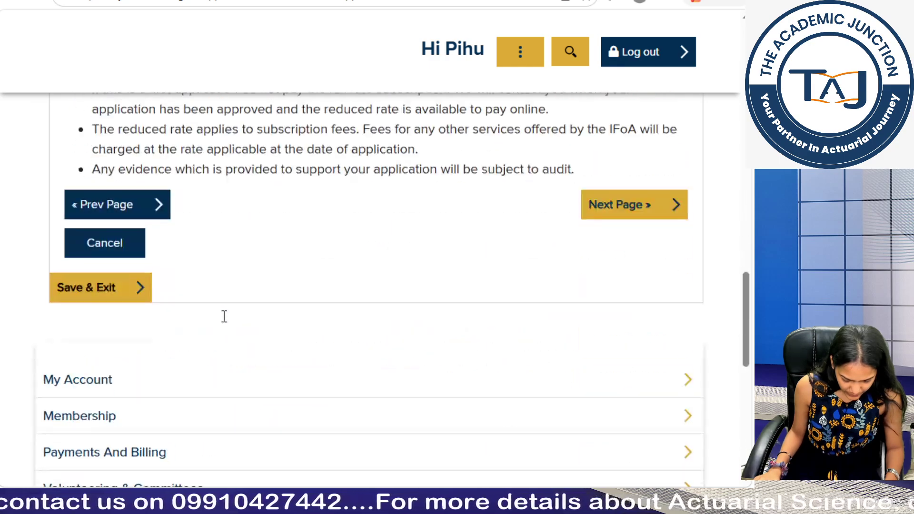
Step: Advance to the Member Declaration page and read through its terms and membership declaration
left_click(605, 206)
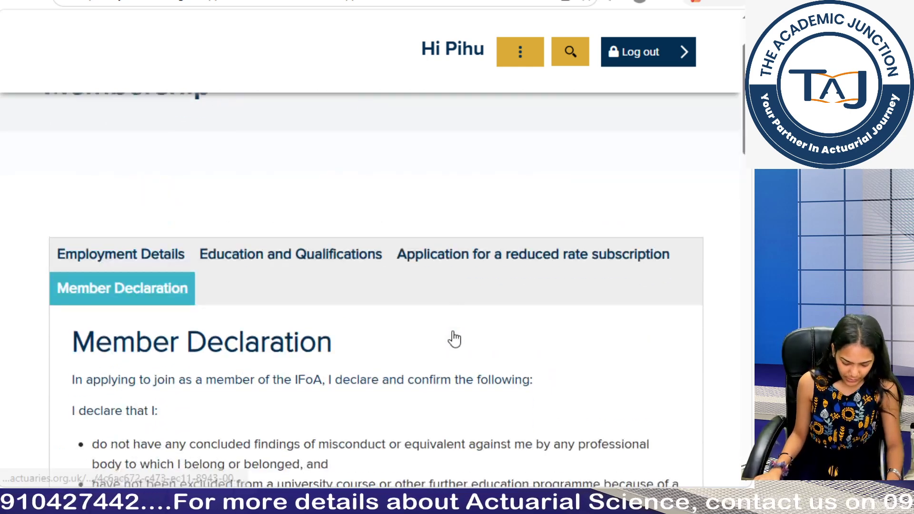
scroll(453, 332, "down", 2)
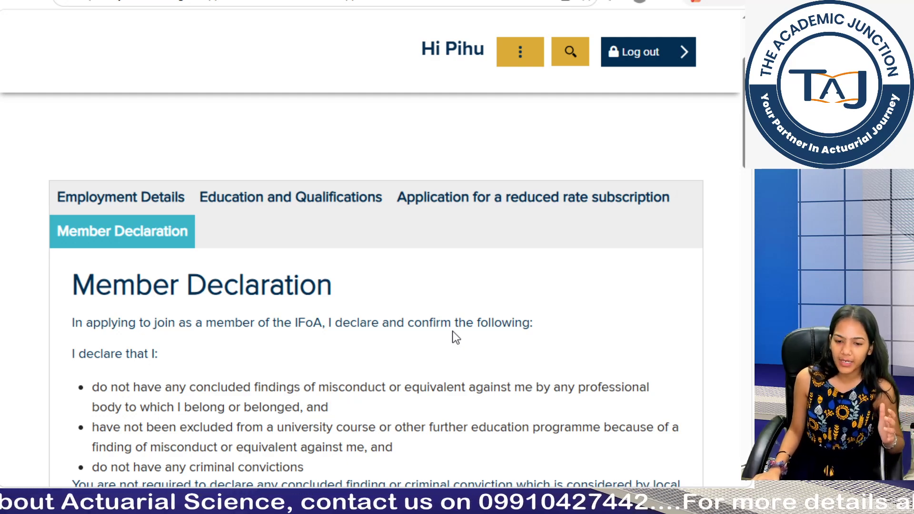
scroll(453, 333, "down", 3)
scroll(453, 333, "up", 1)
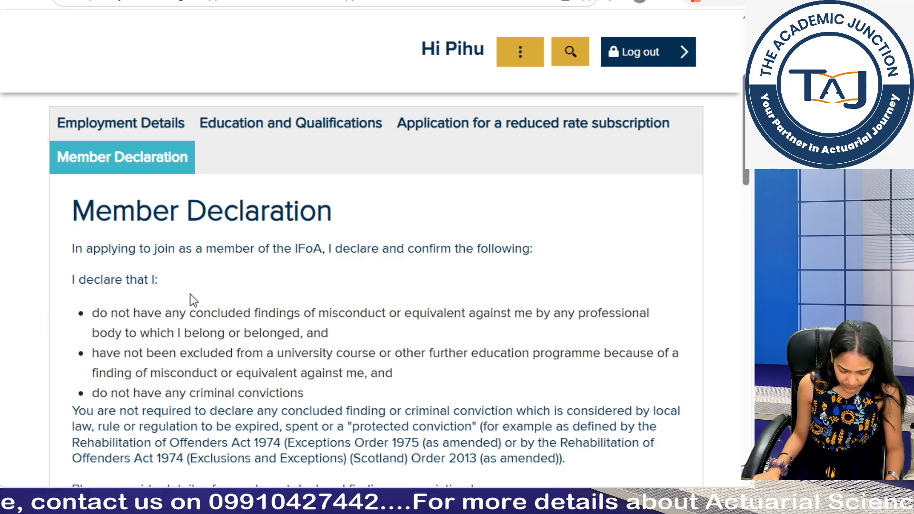
scroll(224, 295, "down", 3)
scroll(238, 281, "up", 2)
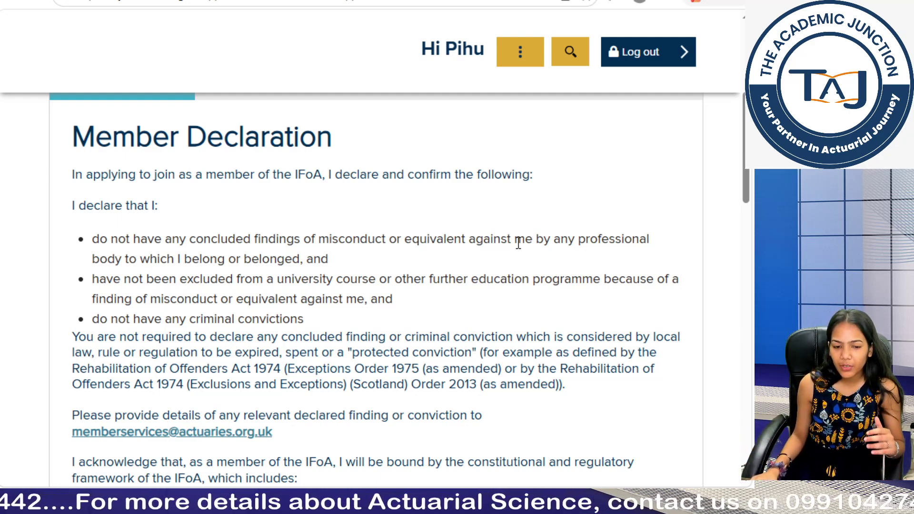
scroll(497, 276, "down", 1)
scroll(497, 277, "down", 10)
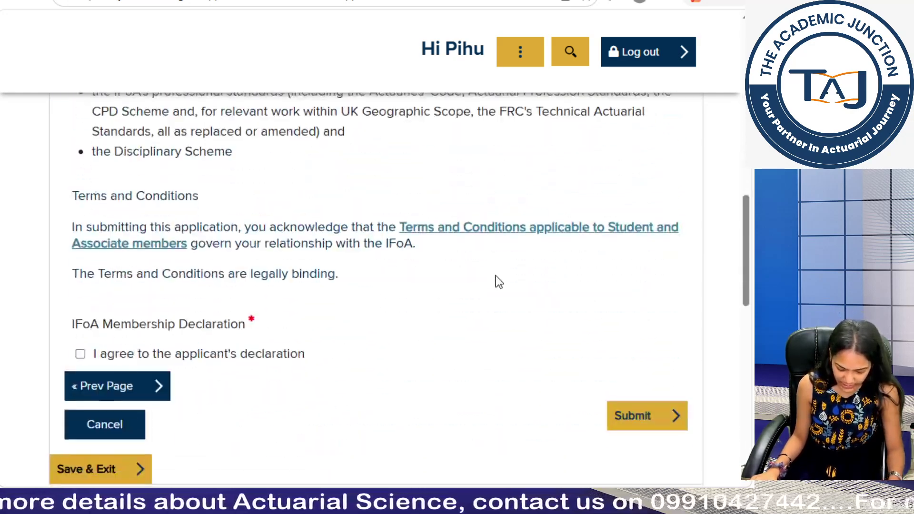
Step: Tick 'I agree to the applicant's declaration' and review the declaration text
left_click(79, 355)
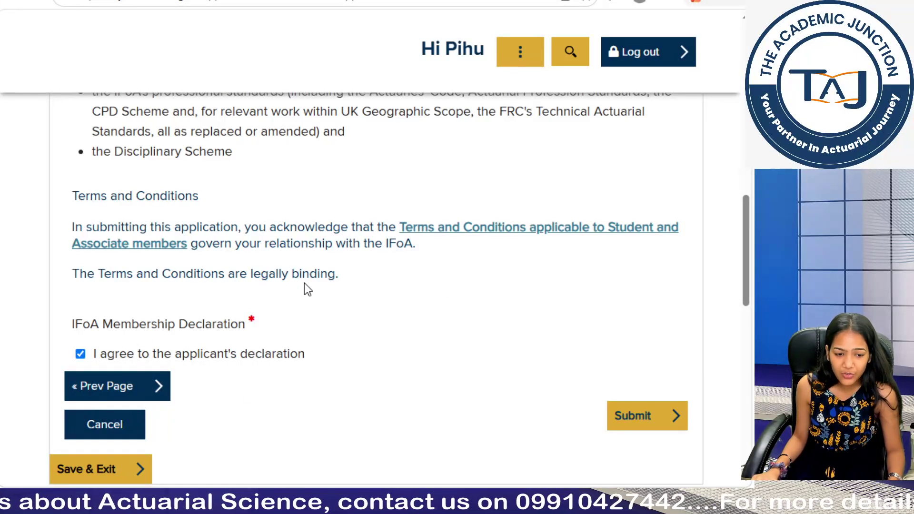
scroll(307, 285, "up", 2)
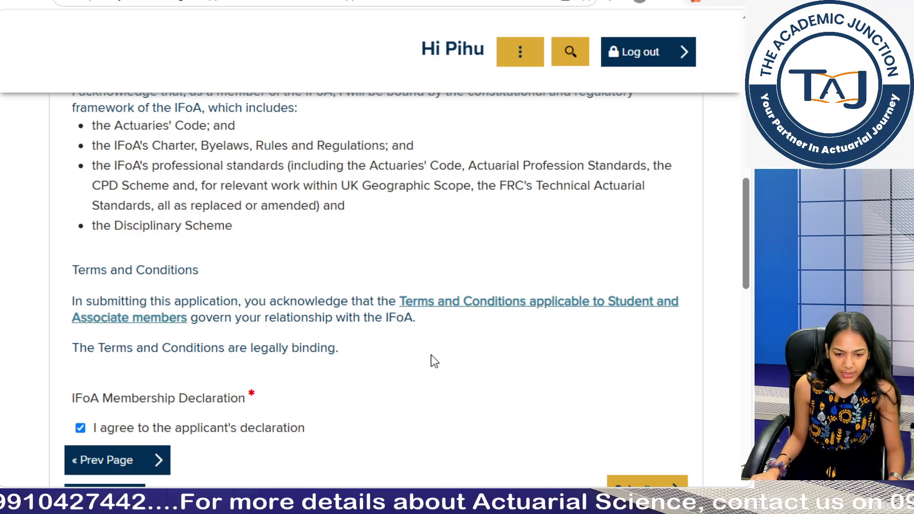
scroll(431, 361, "down", 3)
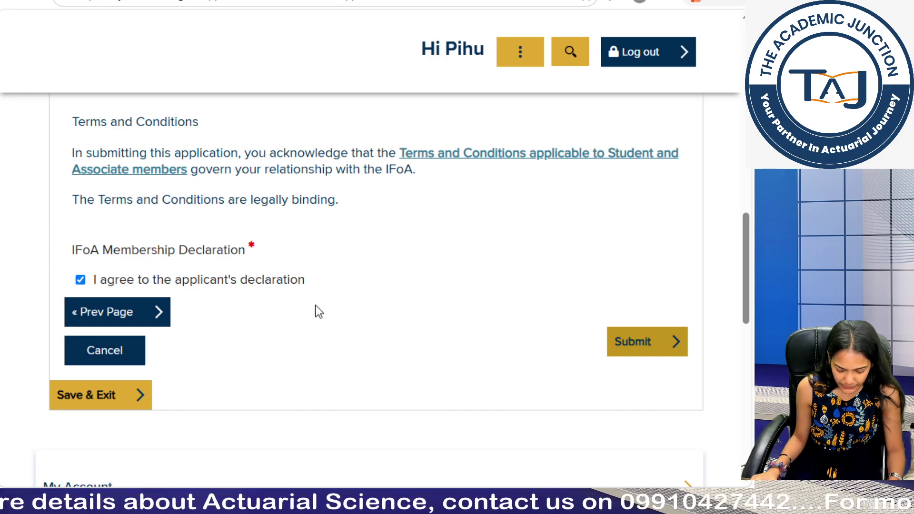
scroll(316, 309, "up", 10)
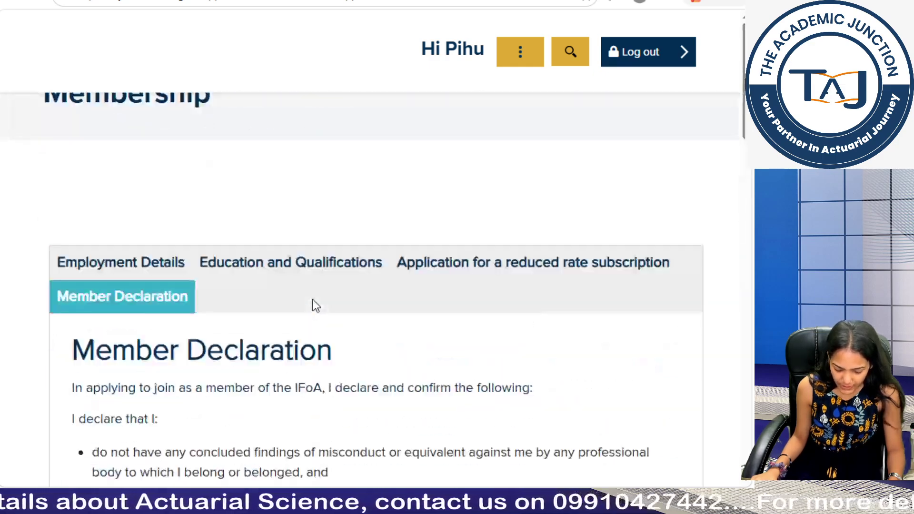
scroll(312, 300, "down", 10)
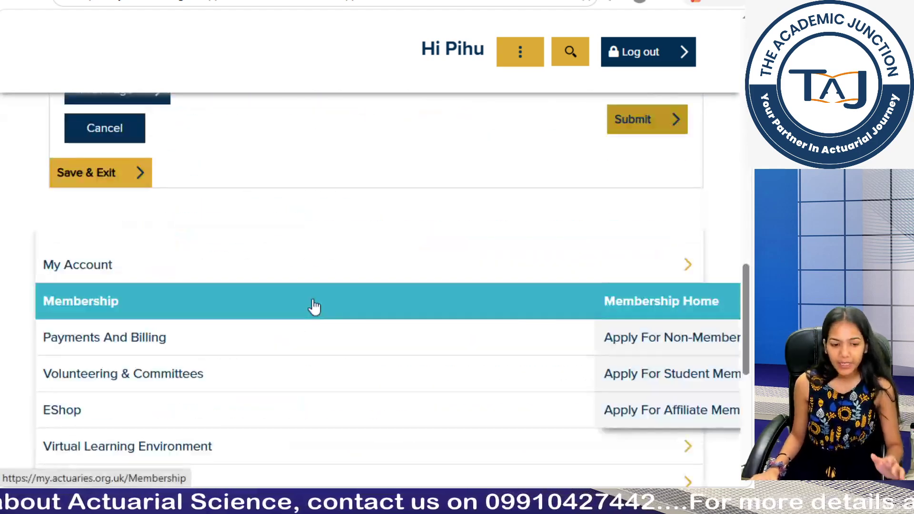
scroll(314, 307, "up", 8)
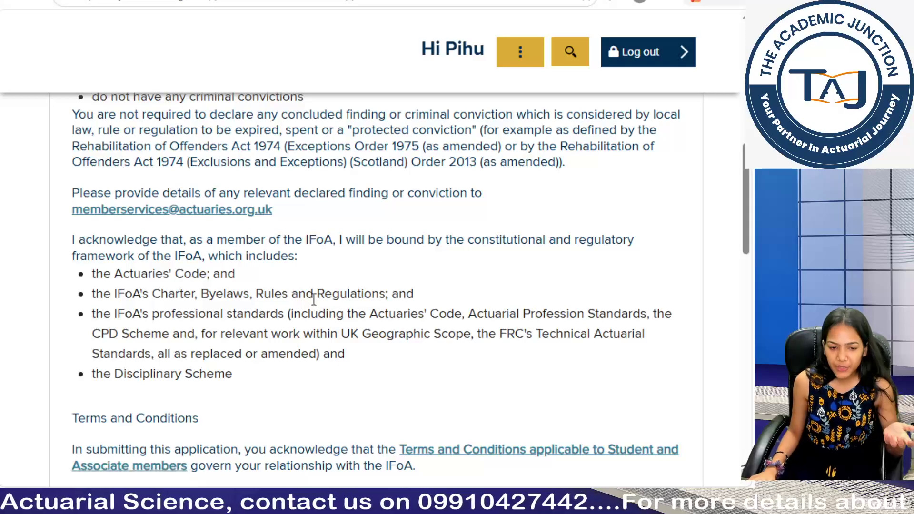
scroll(314, 300, "up", 1)
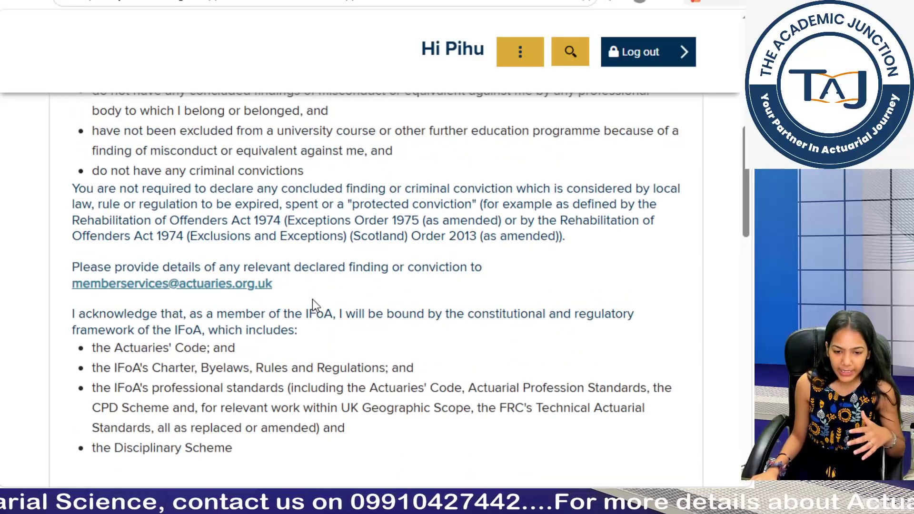